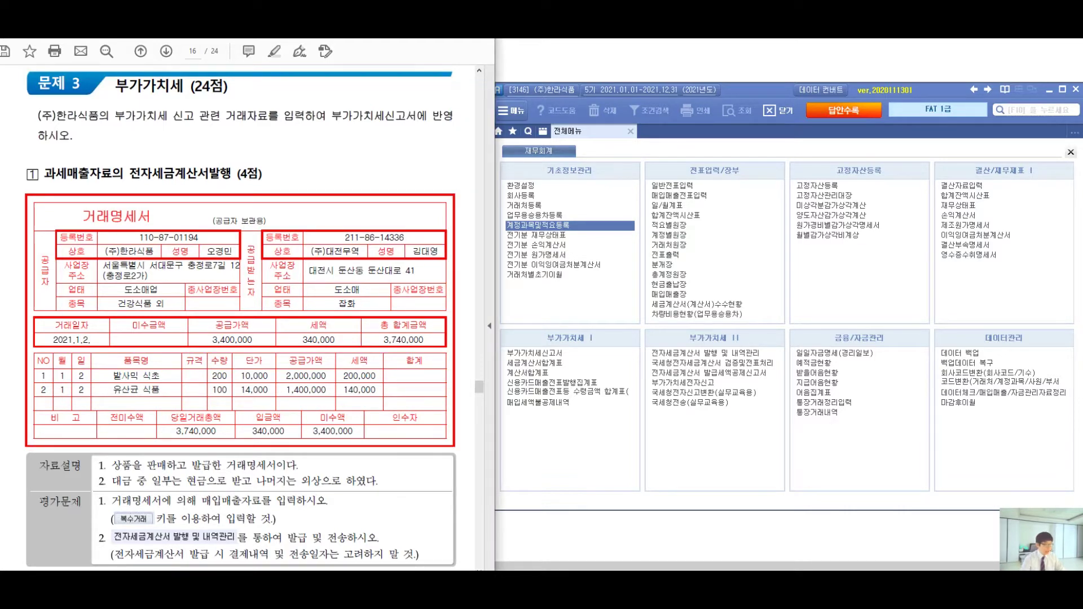
pyautogui.scroll(-3, 240, 316)
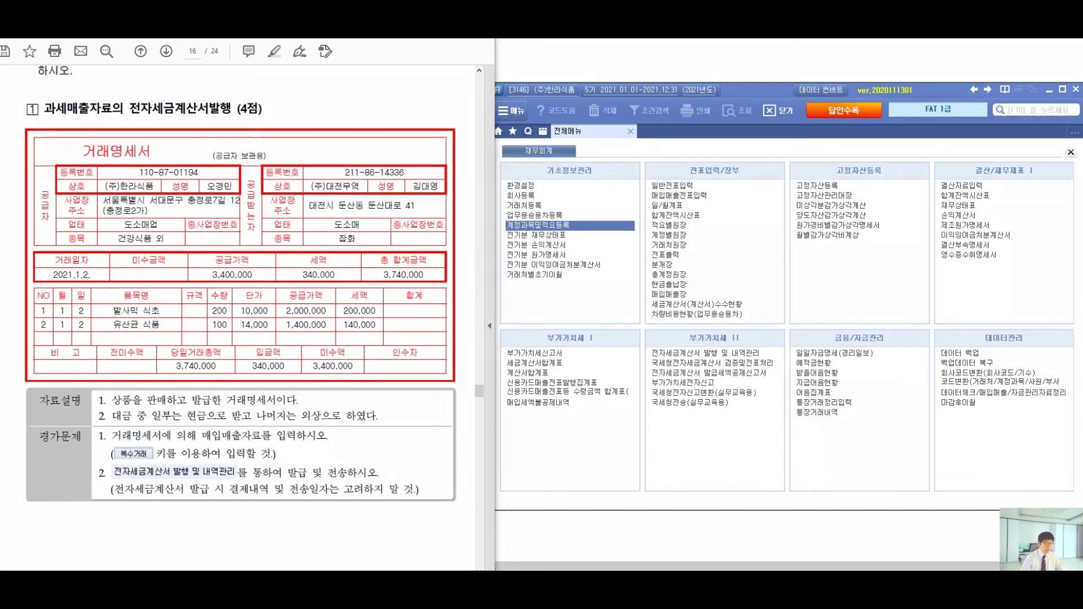
pyautogui.moveTo(316, 136)
pyautogui.mouseDown()
pyautogui.moveTo(356, 339)
pyautogui.moveTo(304, 131)
pyautogui.moveTo(525, 144)
pyautogui.moveTo(479, 170)
pyautogui.mouseUp()
pyautogui.moveTo(578, 115)
pyautogui.mouseDown()
pyautogui.moveTo(605, 172)
pyautogui.moveTo(679, 161)
pyautogui.moveTo(718, 141)
pyautogui.moveTo(754, 178)
pyautogui.moveTo(790, 132)
pyautogui.moveTo(804, 152)
pyautogui.moveTo(838, 164)
pyautogui.moveTo(872, 141)
pyautogui.moveTo(900, 172)
pyautogui.mouseUp()
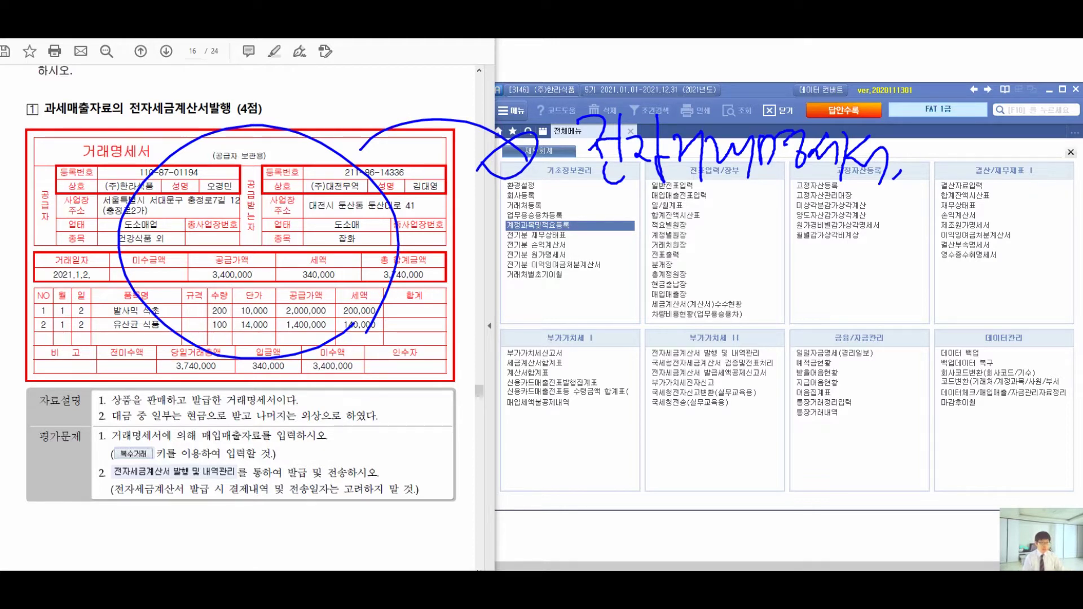
pyautogui.moveTo(419, 261)
pyautogui.mouseDown()
pyautogui.moveTo(505, 277)
pyautogui.moveTo(511, 297)
pyautogui.mouseUp()
pyautogui.moveTo(561, 262)
pyautogui.mouseDown()
pyautogui.moveTo(592, 293)
pyautogui.moveTo(578, 297)
pyautogui.moveTo(615, 305)
pyautogui.mouseUp()
pyautogui.moveTo(615, 265)
pyautogui.mouseDown()
pyautogui.moveTo(677, 294)
pyautogui.moveTo(741, 264)
pyautogui.moveTo(793, 289)
pyautogui.moveTo(802, 307)
pyautogui.mouseUp()
pyautogui.moveTo(821, 255); pyautogui.dragTo(834, 274)
pyautogui.moveTo(804, 282)
pyautogui.mouseDown()
pyautogui.moveTo(838, 296)
pyautogui.moveTo(851, 287)
pyautogui.mouseUp()
pyautogui.moveTo(825, 295); pyautogui.dragTo(839, 300)
pyautogui.moveTo(861, 269); pyautogui.dragTo(905, 274)
pyautogui.moveTo(831, 310); pyautogui.dragTo(854, 297)
pyautogui.moveTo(572, 377); pyautogui.dragTo(604, 396)
pyautogui.moveTo(602, 355); pyautogui.dragTo(613, 412)
pyautogui.moveTo(624, 369)
pyautogui.mouseDown()
pyautogui.moveTo(615, 405)
pyautogui.moveTo(653, 392)
pyautogui.mouseUp()
pyautogui.moveTo(652, 366)
pyautogui.mouseDown()
pyautogui.moveTo(673, 393)
pyautogui.moveTo(690, 363)
pyautogui.mouseUp()
pyautogui.moveTo(695, 360); pyautogui.dragTo(691, 426)
pyautogui.moveTo(733, 382)
pyautogui.mouseDown()
pyautogui.moveTo(760, 375)
pyautogui.moveTo(780, 386)
pyautogui.mouseUp()
pyautogui.moveTo(778, 357); pyautogui.dragTo(808, 400)
pyautogui.moveTo(817, 358)
pyautogui.mouseDown()
pyautogui.moveTo(808, 408)
pyautogui.moveTo(831, 403)
pyautogui.moveTo(853, 363)
pyautogui.mouseUp()
pyautogui.moveTo(846, 361)
pyautogui.mouseDown()
pyautogui.moveTo(872, 377)
pyautogui.moveTo(903, 368)
pyautogui.mouseUp()
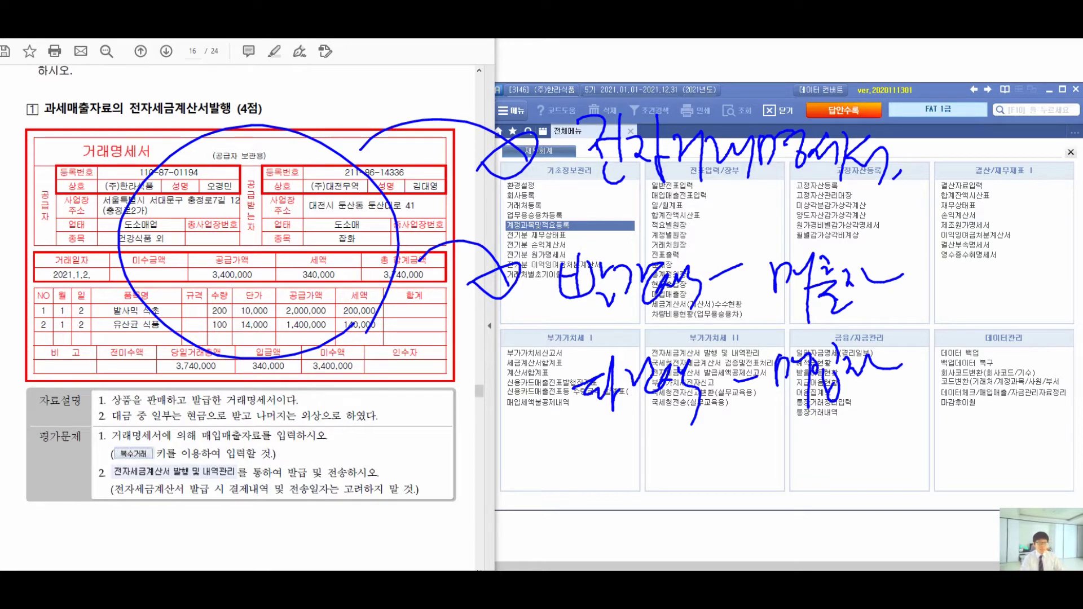
pyautogui.press('e')
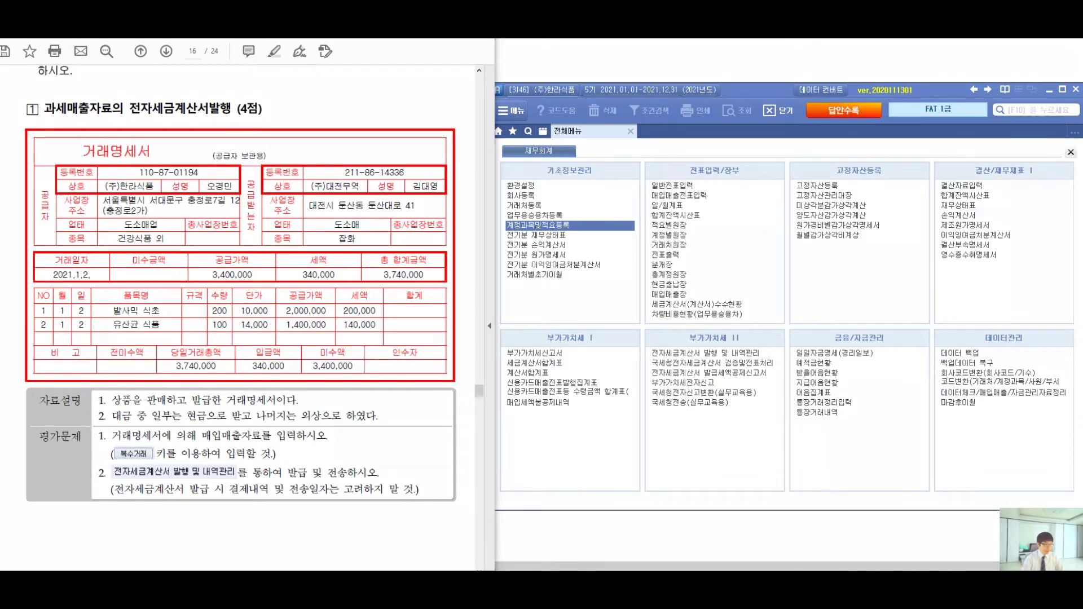
pyautogui.moveTo(229, 368); pyautogui.dragTo(349, 241)
pyautogui.moveTo(310, 195); pyautogui.dragTo(329, 242)
pyautogui.moveTo(327, 203); pyautogui.dragTo(339, 223)
pyautogui.moveTo(342, 186); pyautogui.dragTo(344, 221)
pyautogui.moveTo(333, 231)
pyautogui.mouseDown()
pyautogui.moveTo(350, 248)
pyautogui.moveTo(370, 192)
pyautogui.mouseUp()
pyautogui.moveTo(350, 219)
pyautogui.mouseDown()
pyautogui.moveTo(358, 240)
pyautogui.moveTo(373, 225)
pyautogui.mouseUp()
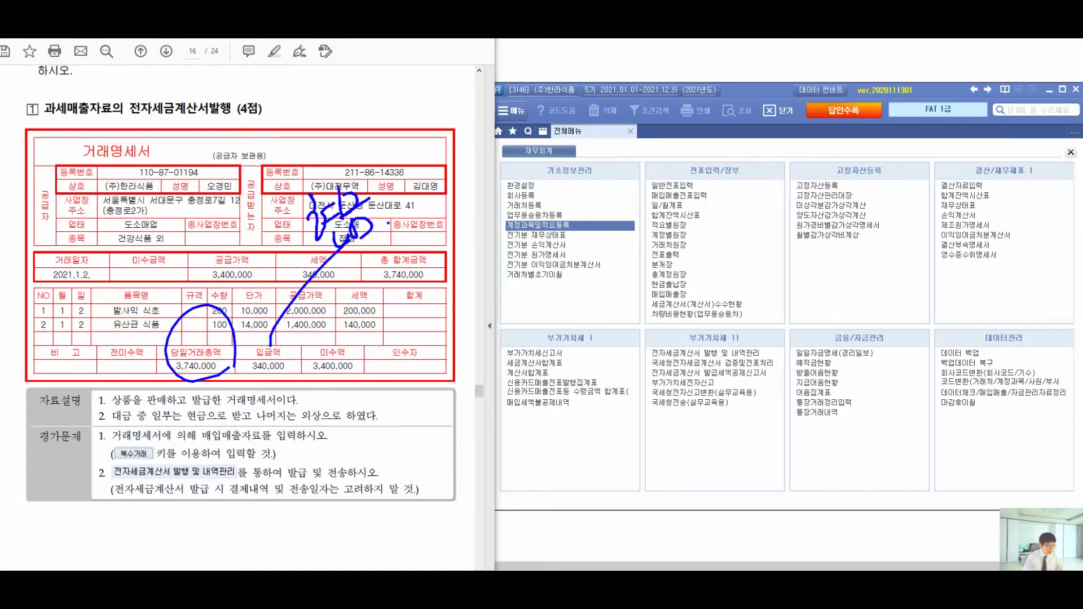
pyautogui.moveTo(329, 369); pyautogui.dragTo(415, 272)
pyautogui.moveTo(429, 221)
pyautogui.mouseDown()
pyautogui.moveTo(450, 287)
pyautogui.moveTo(501, 221)
pyautogui.moveTo(511, 277)
pyautogui.mouseUp()
pyautogui.moveTo(508, 224)
pyautogui.mouseDown()
pyautogui.moveTo(530, 257)
pyautogui.moveTo(581, 219)
pyautogui.mouseUp()
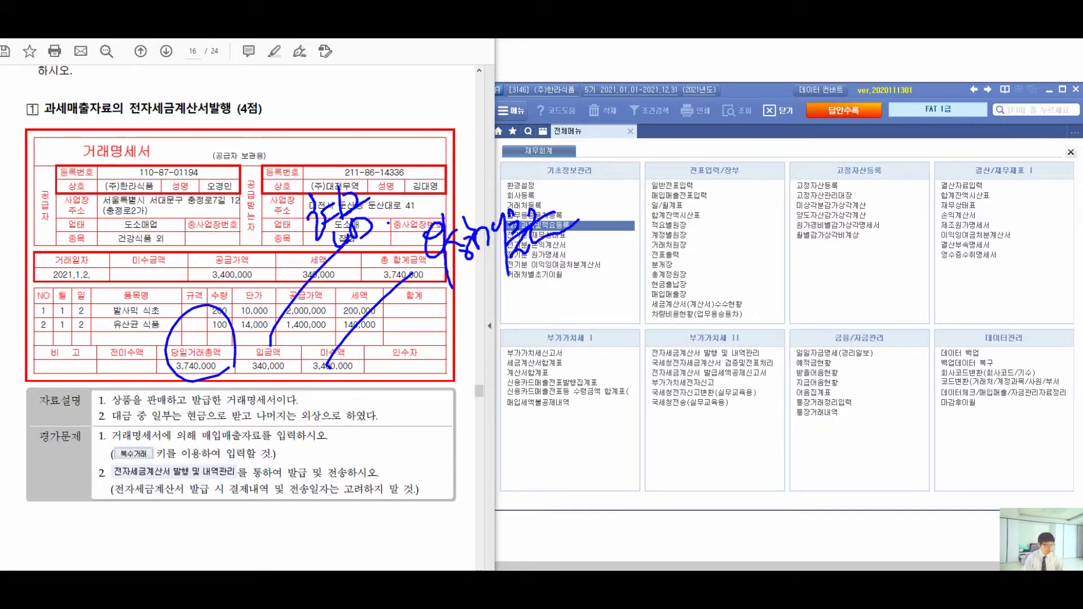
pyautogui.moveTo(433, 159); pyautogui.dragTo(433, 195)
pyautogui.moveTo(468, 158); pyautogui.dragTo(468, 169)
pyautogui.moveTo(474, 137)
pyautogui.mouseDown()
pyautogui.moveTo(494, 134)
pyautogui.moveTo(503, 170)
pyautogui.mouseUp()
pyautogui.moveTo(514, 148); pyautogui.dragTo(535, 165)
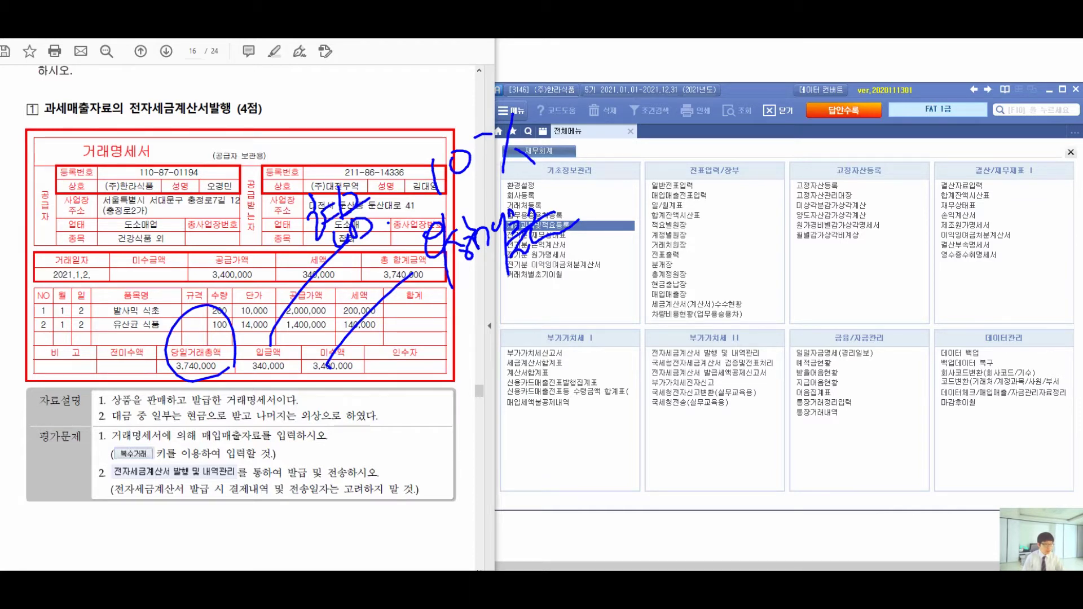
pyautogui.moveTo(603, 184)
pyautogui.mouseDown()
pyautogui.moveTo(597, 224)
pyautogui.moveTo(644, 184)
pyautogui.mouseUp()
pyautogui.moveTo(636, 175)
pyautogui.mouseDown()
pyautogui.moveTo(653, 172)
pyautogui.moveTo(665, 209)
pyautogui.mouseUp()
pyautogui.moveTo(703, 137)
pyautogui.mouseDown()
pyautogui.moveTo(697, 186)
pyautogui.moveTo(727, 136)
pyautogui.mouseUp()
pyautogui.moveTo(709, 165)
pyautogui.mouseDown()
pyautogui.moveTo(752, 167)
pyautogui.moveTo(776, 138)
pyautogui.moveTo(812, 129)
pyautogui.moveTo(842, 172)
pyautogui.mouseUp()
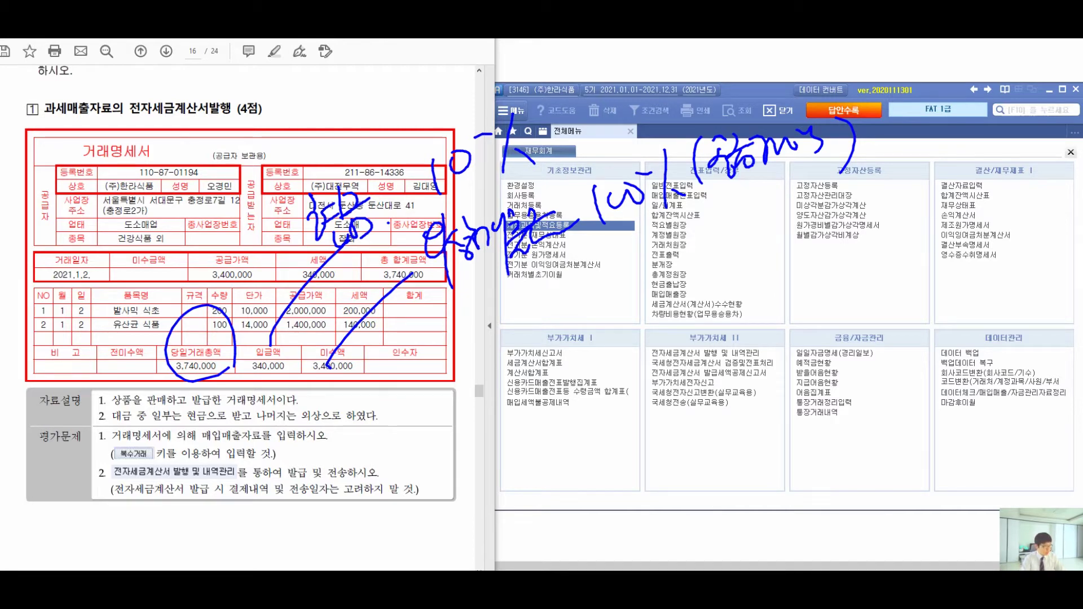
pyautogui.press('Escape')
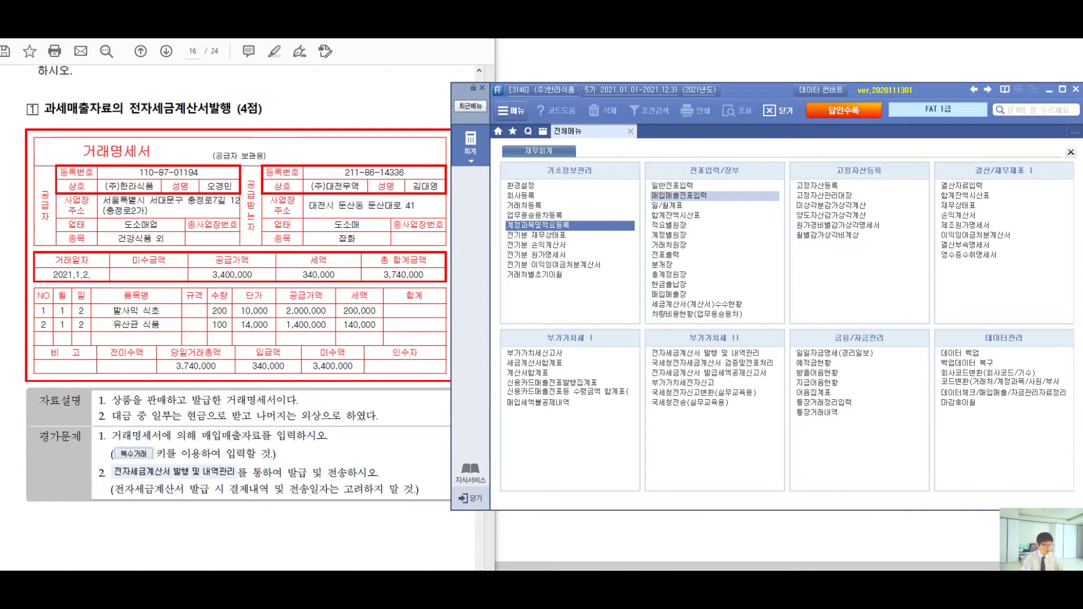
# Open 매입매출전표입력 and start a voucher dated January 2 with transaction type 11 (과세).
pyautogui.click(680, 195)
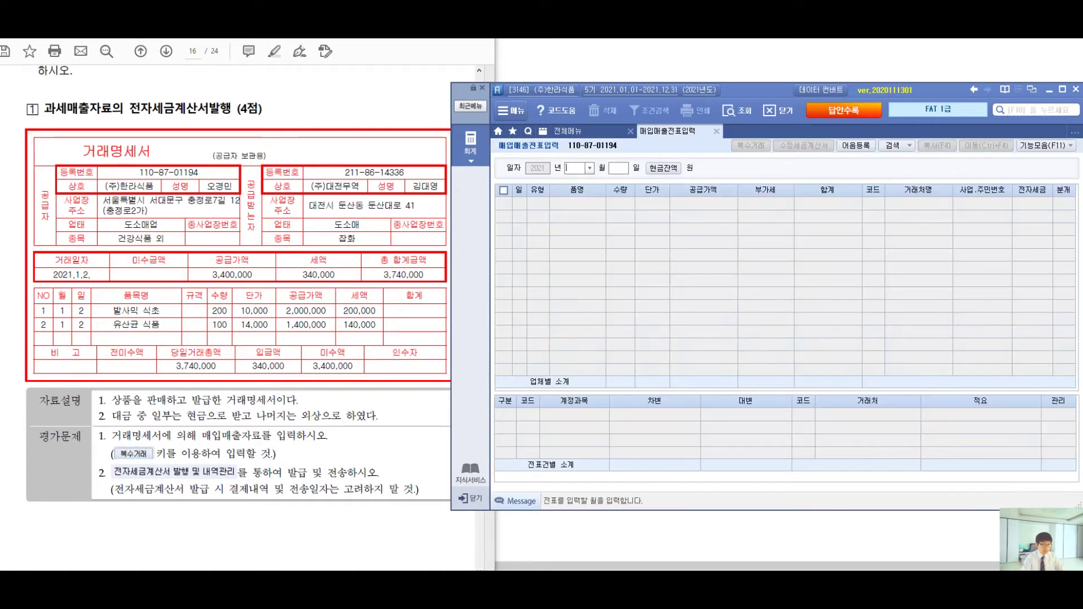
pyautogui.write('01')
pyautogui.press('Return')
pyautogui.write('02')
pyautogui.press('Return')
pyautogui.press('Return')
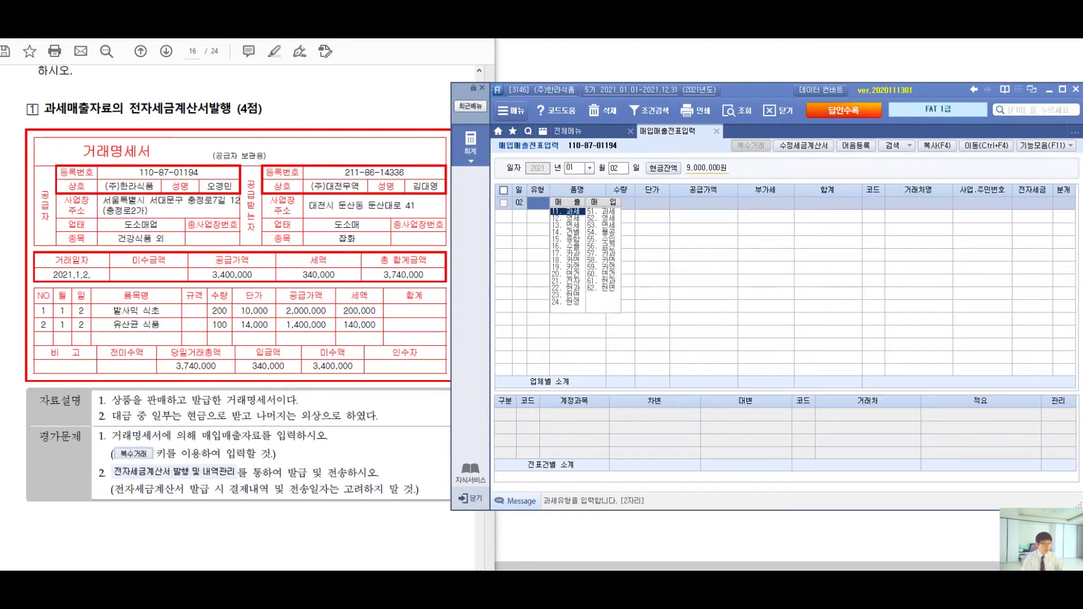
pyautogui.write('11')
pyautogui.press('Return')
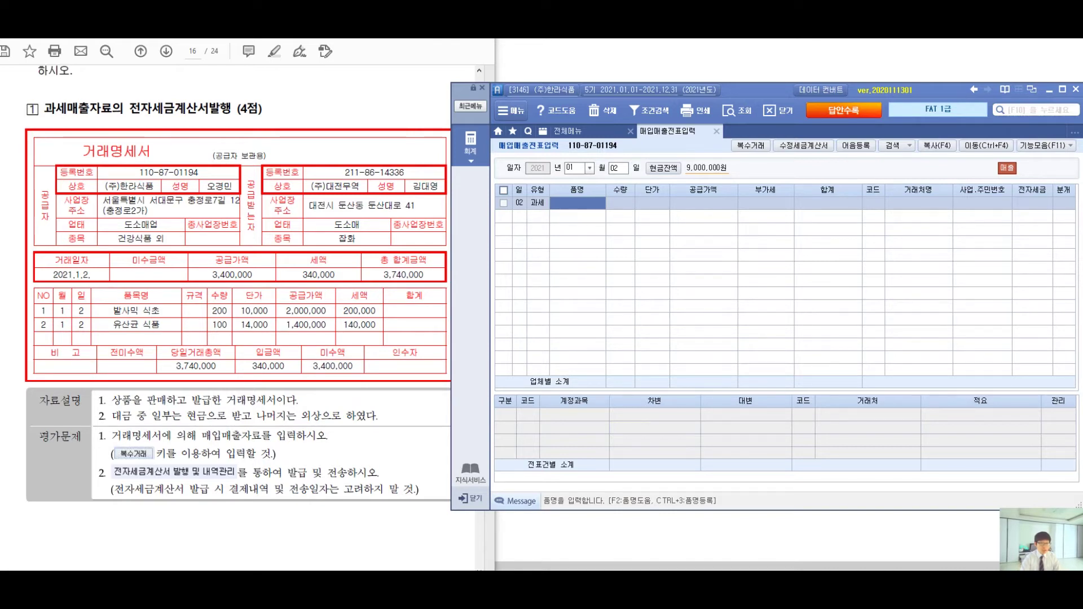
# Open 복수거래 for the voucher and enter 발사믹 식초 with quantity 200 and unit price 100,000.
pyautogui.press('F7')
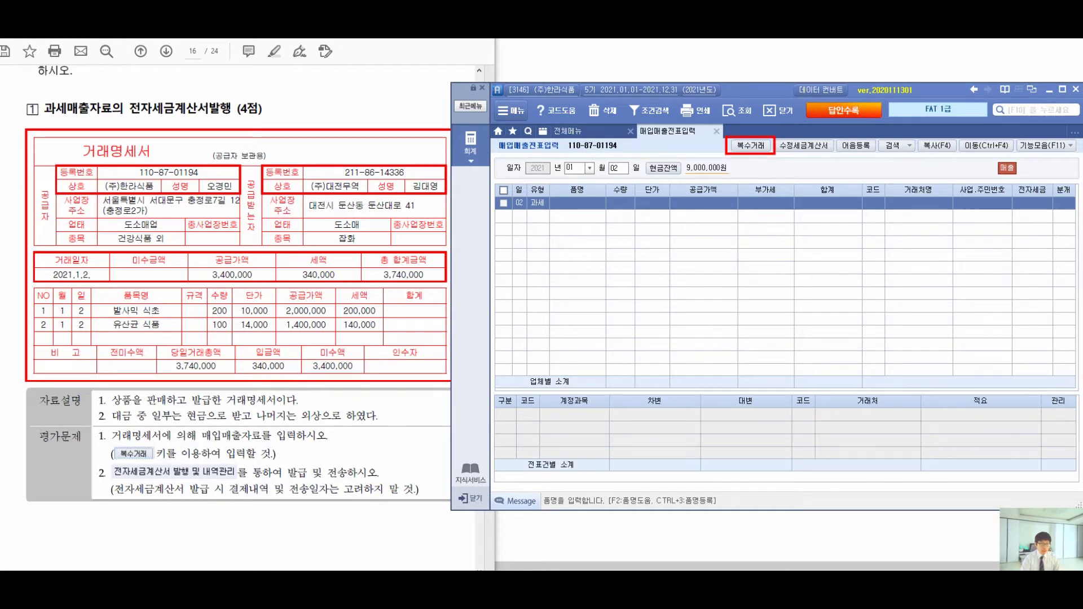
pyautogui.press('F7')
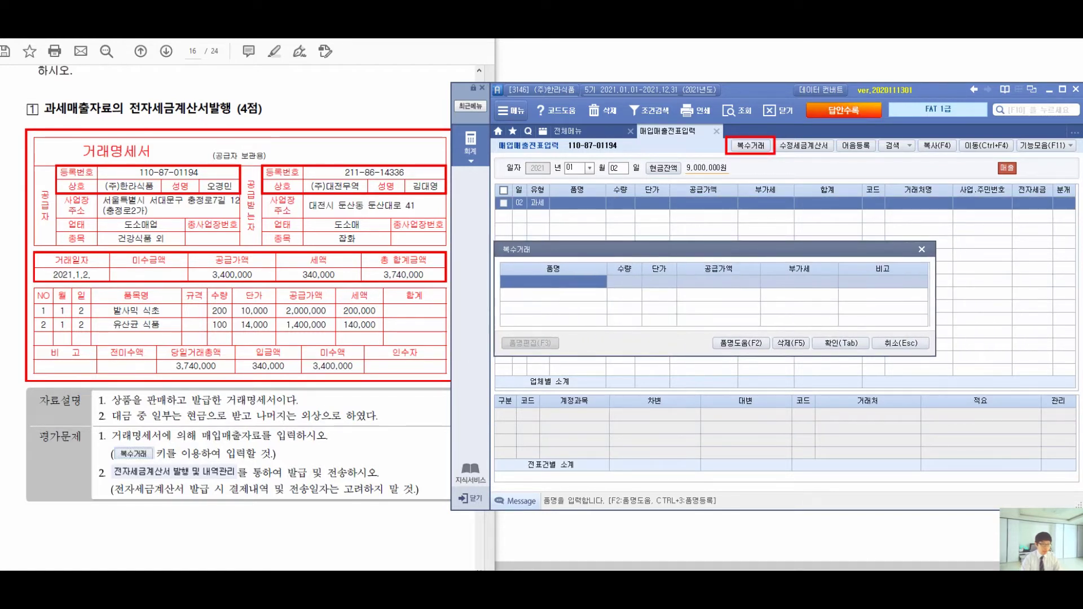
pyautogui.write('발')
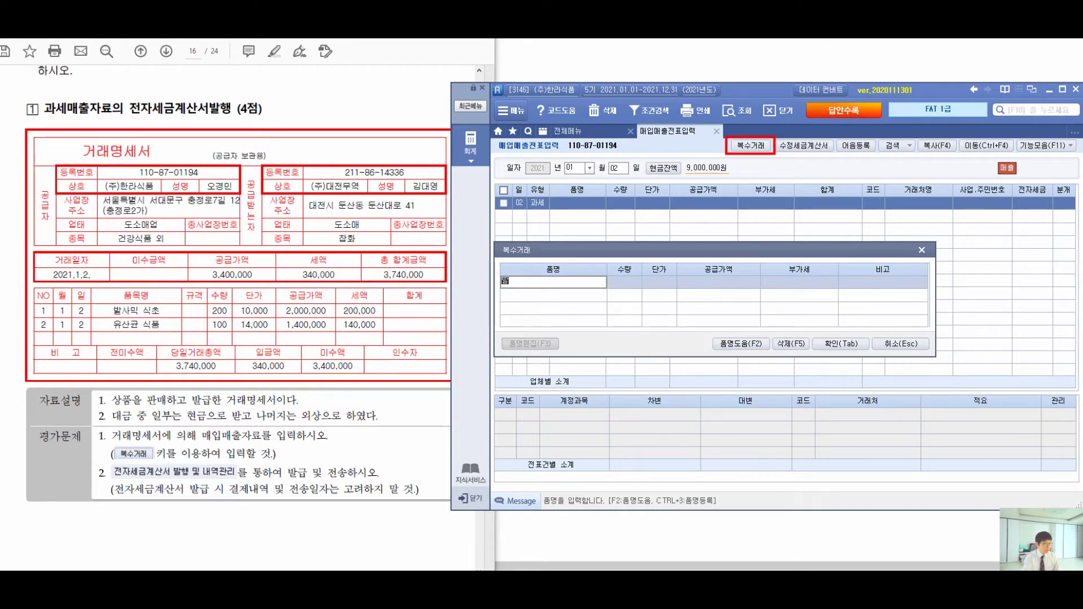
pyautogui.write('사믹 식초')
pyautogui.press('Return')
pyautogui.write('200')
pyautogui.press('Return')
pyautogui.write('100000')
pyautogui.press('Return')
pyautogui.press('Return')
pyautogui.press('Return')
pyautogui.press('Return')
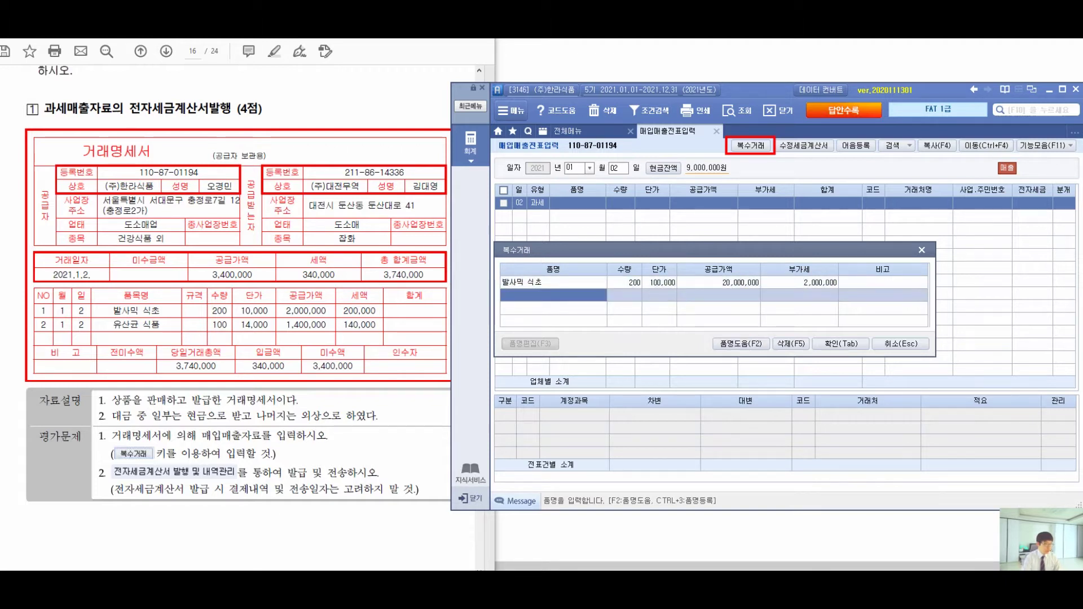
# Add 유산균 식품 as the second 복수거래 item with quantity 100 and unit price 14,000.
pyautogui.write('유사균 식품')
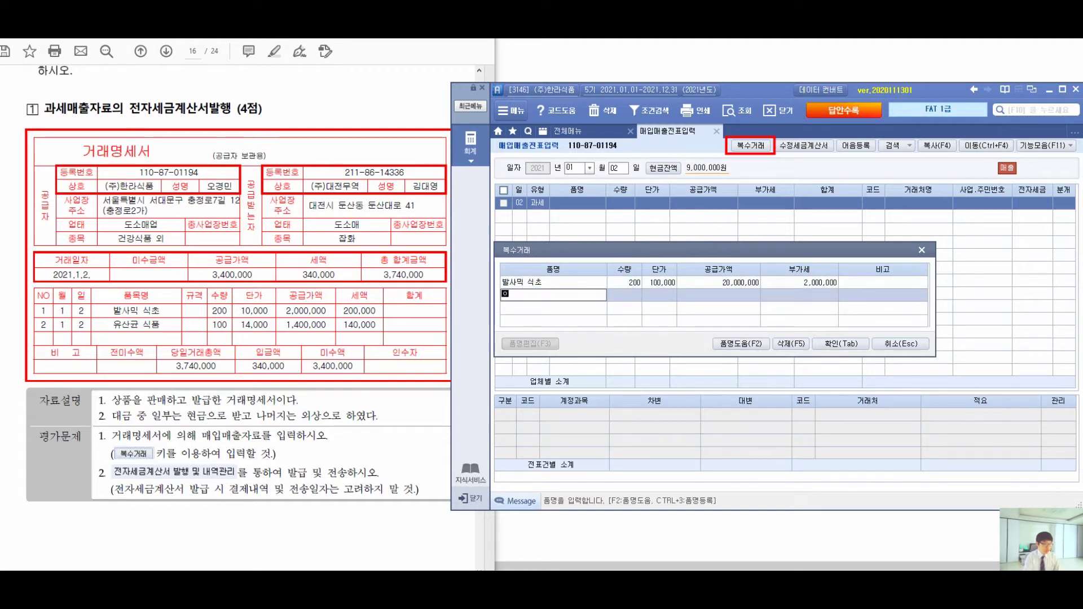
pyautogui.press('Return')
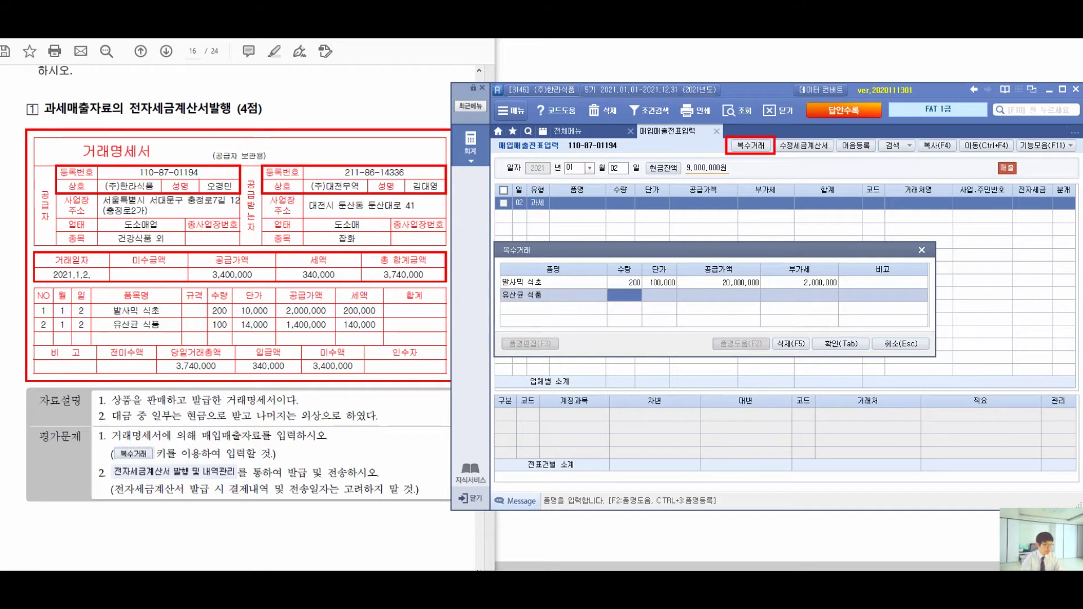
pyautogui.write('100')
pyautogui.press('Return')
pyautogui.write('14')
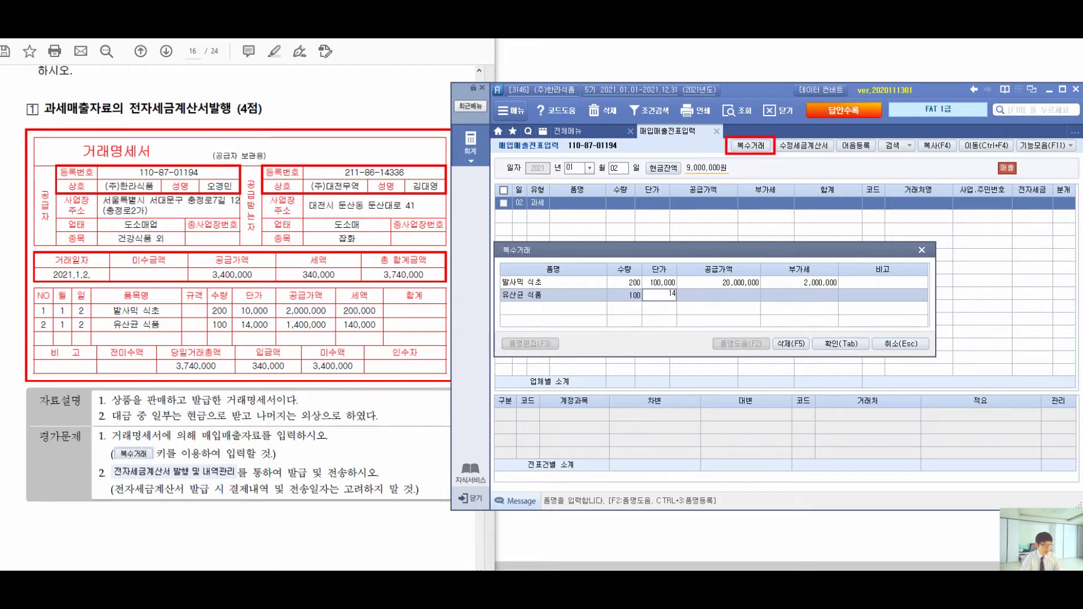
pyautogui.write(',000')
pyautogui.press('Return')
# Correct the unit price of 발사믹 식초 to 10,000 and confirm the 복수거래 items.
pyautogui.press('Up')
pyautogui.write('10,000')
pyautogui.press('Return')
pyautogui.press('Left')
pyautogui.press('Down')
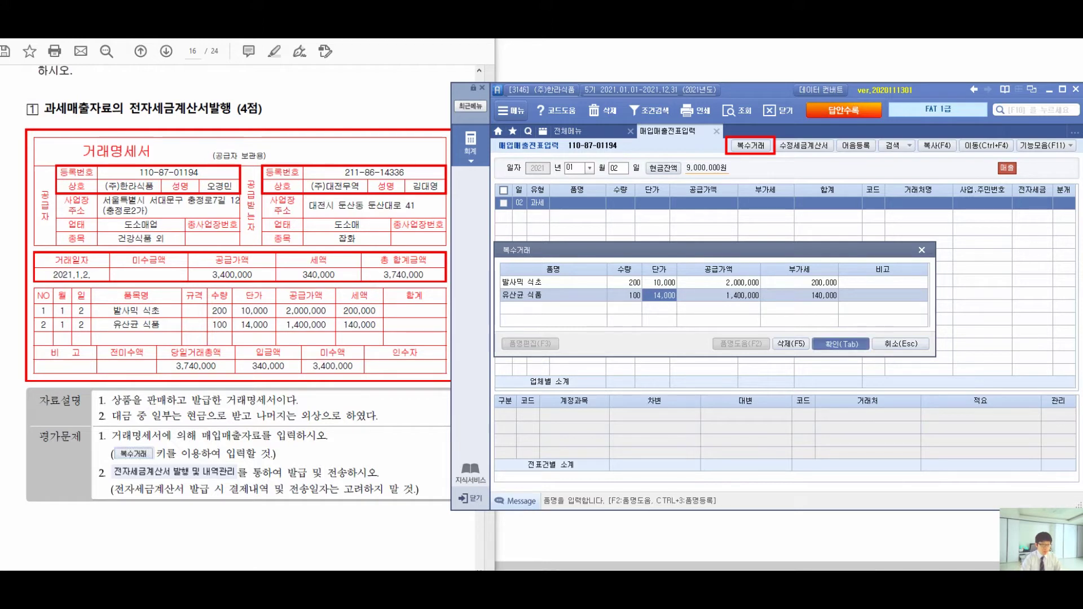
pyautogui.press('Tab')
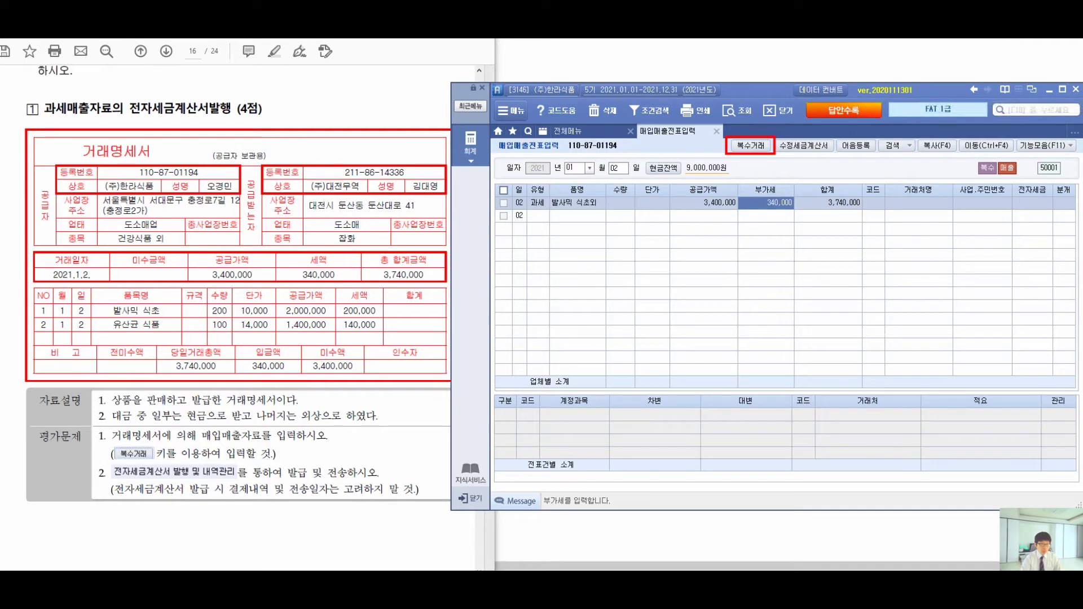
# Accept the voucher's VAT amount and set the trading partner to (주)대전무역, leaving 전자세금 blank.
pyautogui.press('Return')
pyautogui.press('Return')
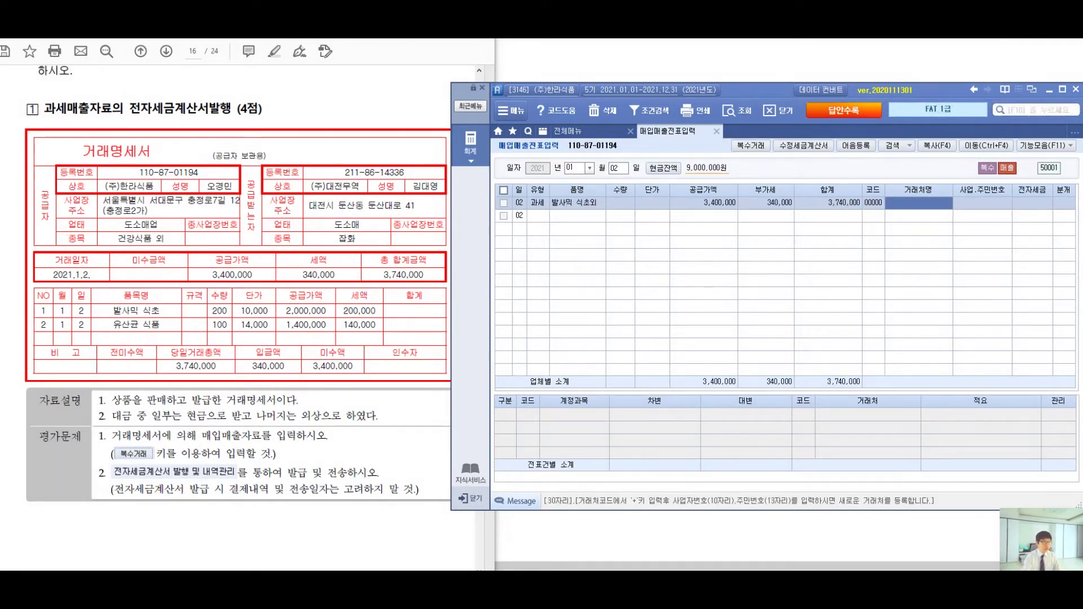
pyautogui.write('(주)대저')
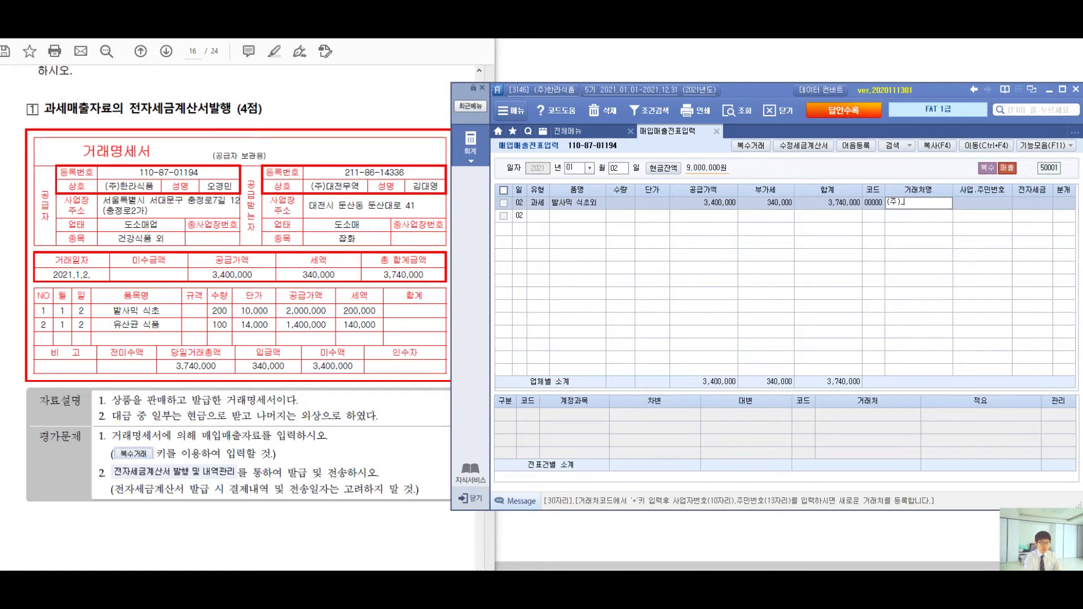
pyautogui.write('ㄴ')
pyautogui.press('Return')
pyautogui.press('Return')
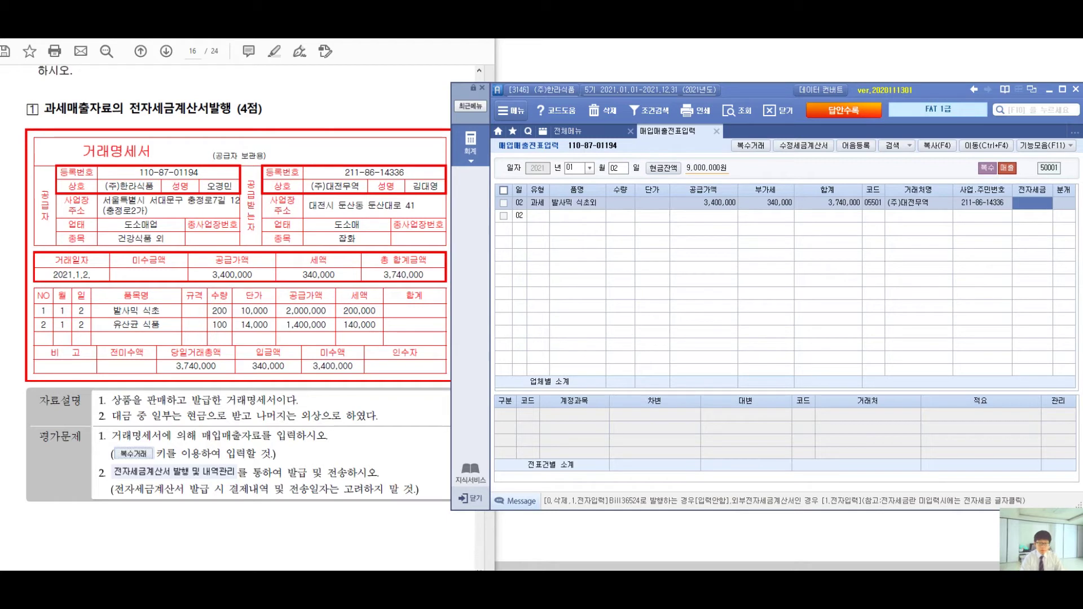
pyautogui.press('Return')
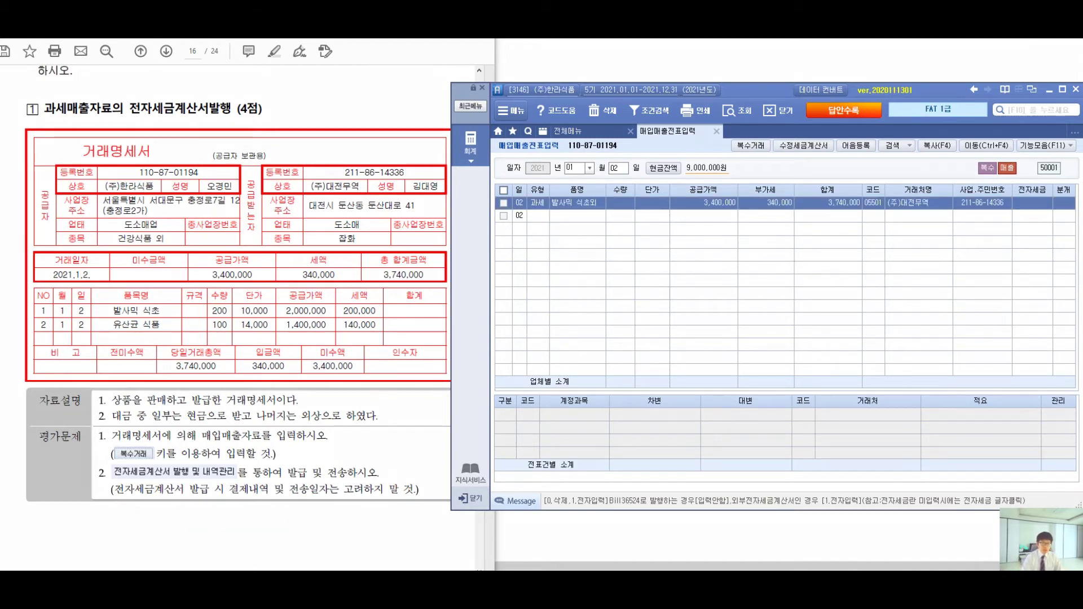
pyautogui.moveTo(981, 194)
pyautogui.mouseDown()
pyautogui.moveTo(1036, 222)
pyautogui.moveTo(1020, 229)
pyautogui.mouseUp()
pyautogui.moveTo(994, 154)
pyautogui.mouseDown()
pyautogui.moveTo(801, 232)
pyautogui.moveTo(789, 210)
pyautogui.mouseUp()
pyautogui.moveTo(659, 261)
pyautogui.mouseDown()
pyautogui.moveTo(665, 301)
pyautogui.moveTo(713, 305)
pyautogui.mouseUp()
pyautogui.moveTo(734, 272)
pyautogui.mouseDown()
pyautogui.moveTo(732, 308)
pyautogui.moveTo(831, 277)
pyautogui.moveTo(894, 293)
pyautogui.moveTo(919, 265)
pyautogui.moveTo(970, 282)
pyautogui.moveTo(989, 305)
pyautogui.mouseUp()
pyautogui.moveTo(683, 361)
pyautogui.mouseDown()
pyautogui.moveTo(705, 390)
pyautogui.moveTo(725, 372)
pyautogui.moveTo(767, 372)
pyautogui.moveTo(784, 355)
pyautogui.moveTo(807, 389)
pyautogui.moveTo(909, 344)
pyautogui.moveTo(890, 374)
pyautogui.mouseUp()
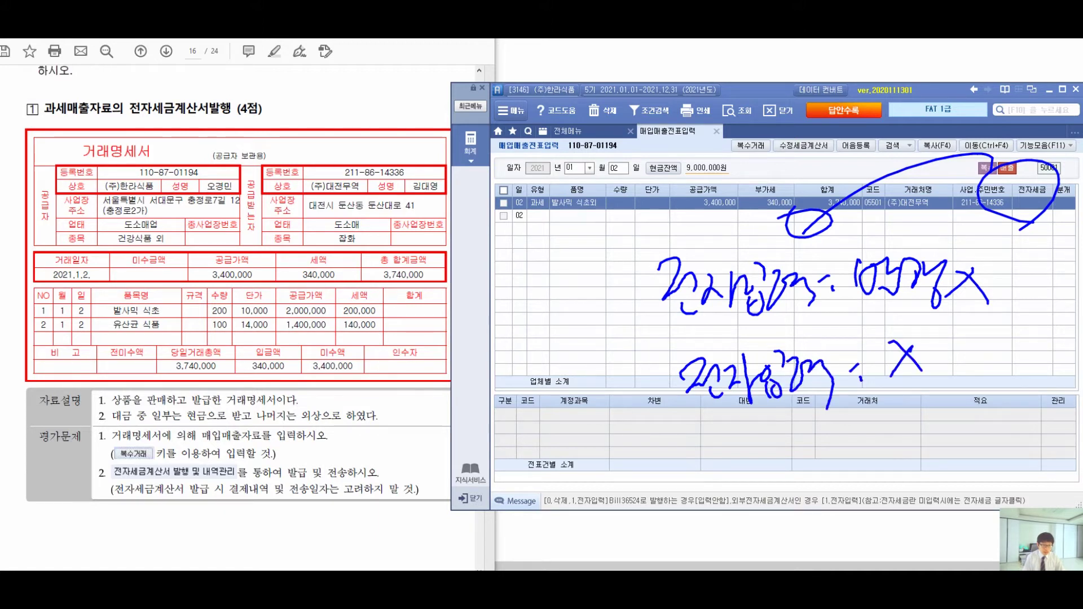
pyautogui.moveTo(642, 292); pyautogui.dragTo(625, 364)
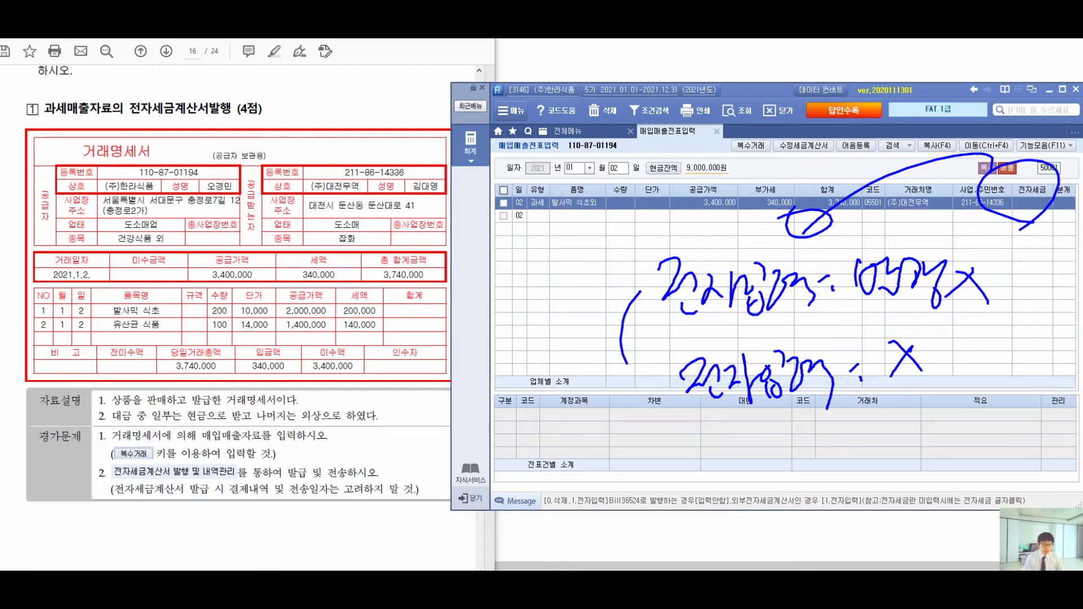
pyautogui.moveTo(931, 390); pyautogui.dragTo(903, 367)
pyautogui.moveTo(630, 361)
pyautogui.mouseDown()
pyautogui.moveTo(469, 336)
pyautogui.moveTo(491, 342)
pyautogui.mouseUp()
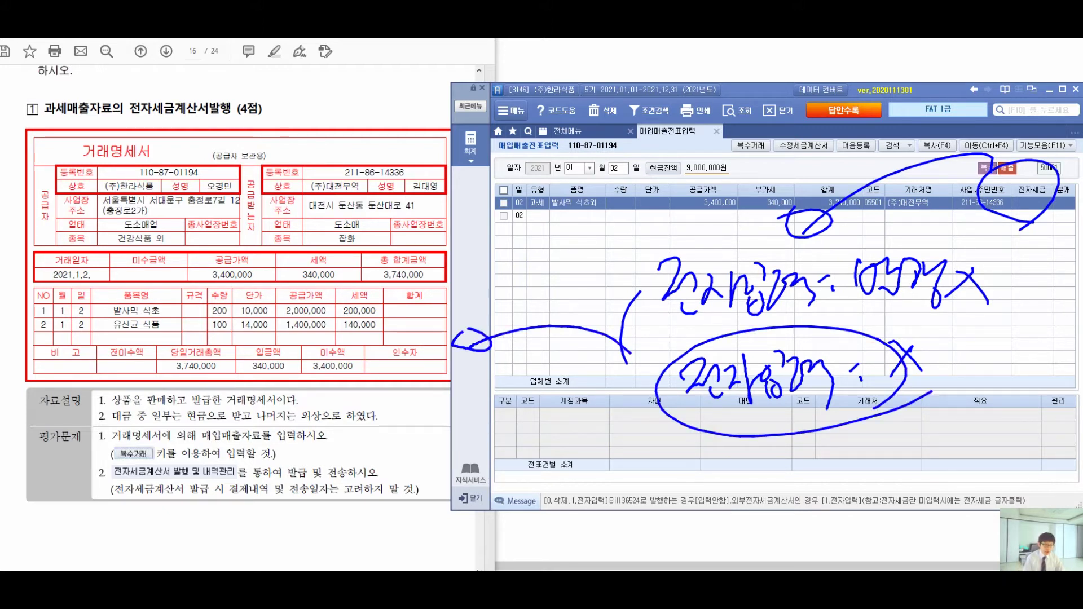
pyautogui.moveTo(231, 390)
pyautogui.mouseDown()
pyautogui.moveTo(271, 417)
pyautogui.moveTo(296, 395)
pyautogui.moveTo(339, 383)
pyautogui.moveTo(356, 409)
pyautogui.mouseUp()
pyautogui.moveTo(364, 369); pyautogui.dragTo(403, 396)
pyautogui.moveTo(474, 388); pyautogui.dragTo(275, 456)
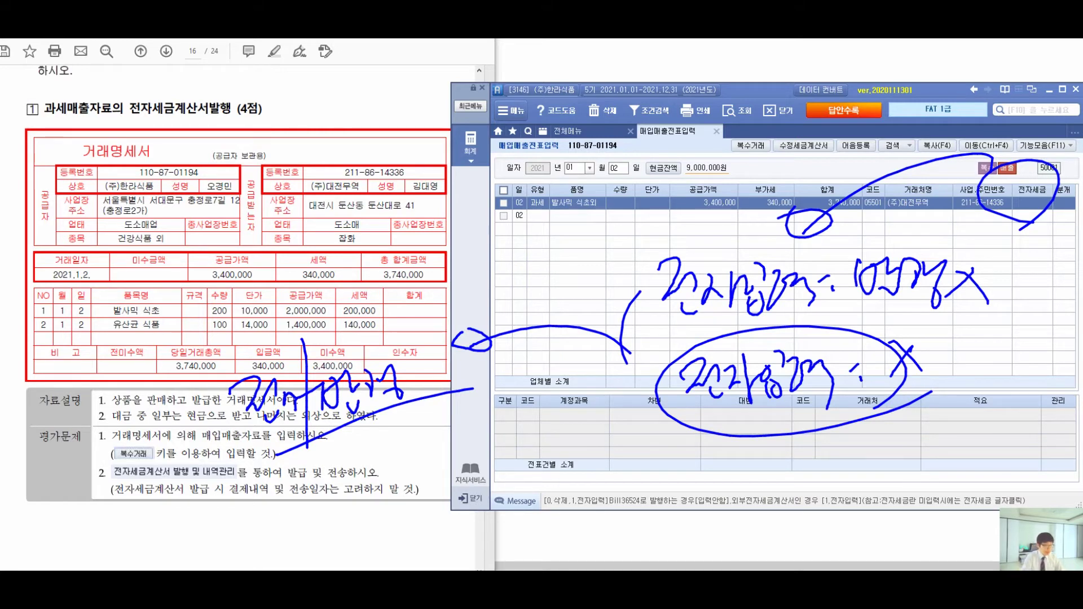
pyautogui.press('Escape')
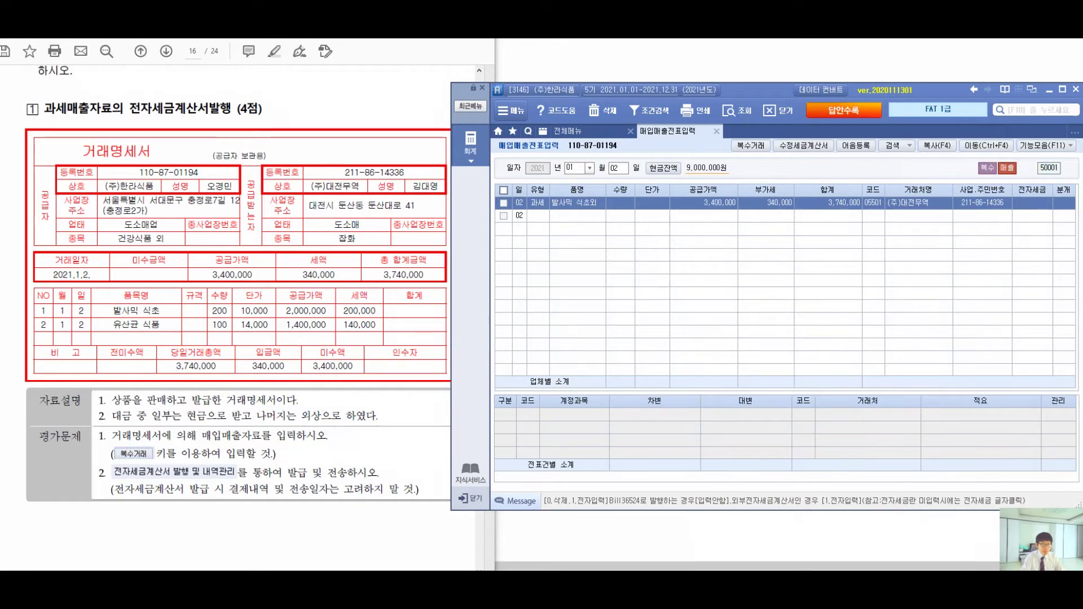
# Set the voucher's 분개 type to 3 (혼합) and accept the 상품매출 credit line.
pyautogui.press('Return')
pyautogui.write('3')
pyautogui.press('Return')
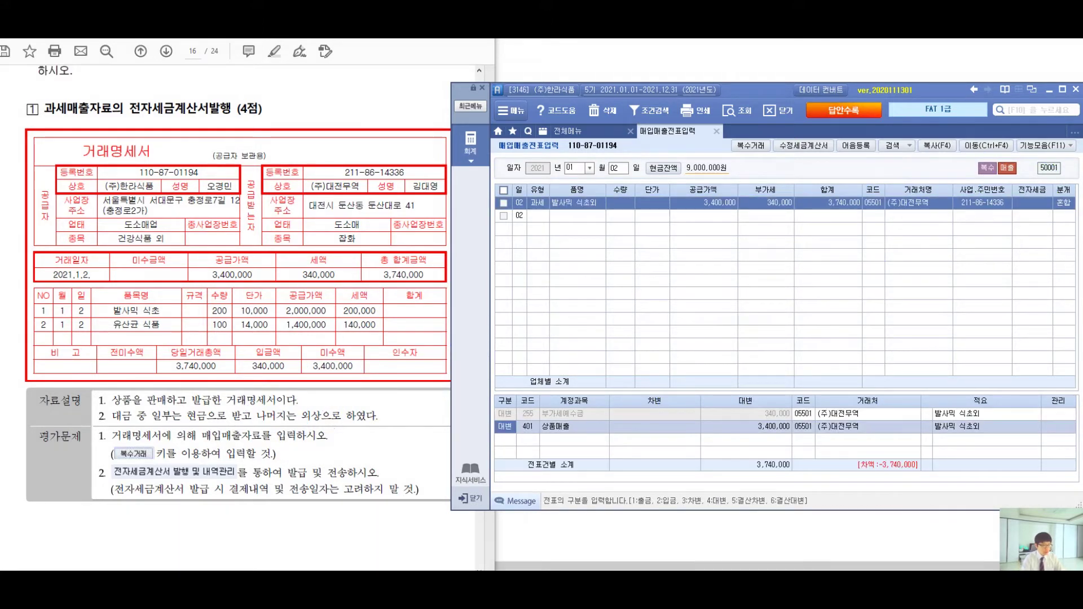
pyautogui.press('Return')
pyautogui.press('Return')
pyautogui.press('Return')
pyautogui.press('Return')
pyautogui.press('Return')
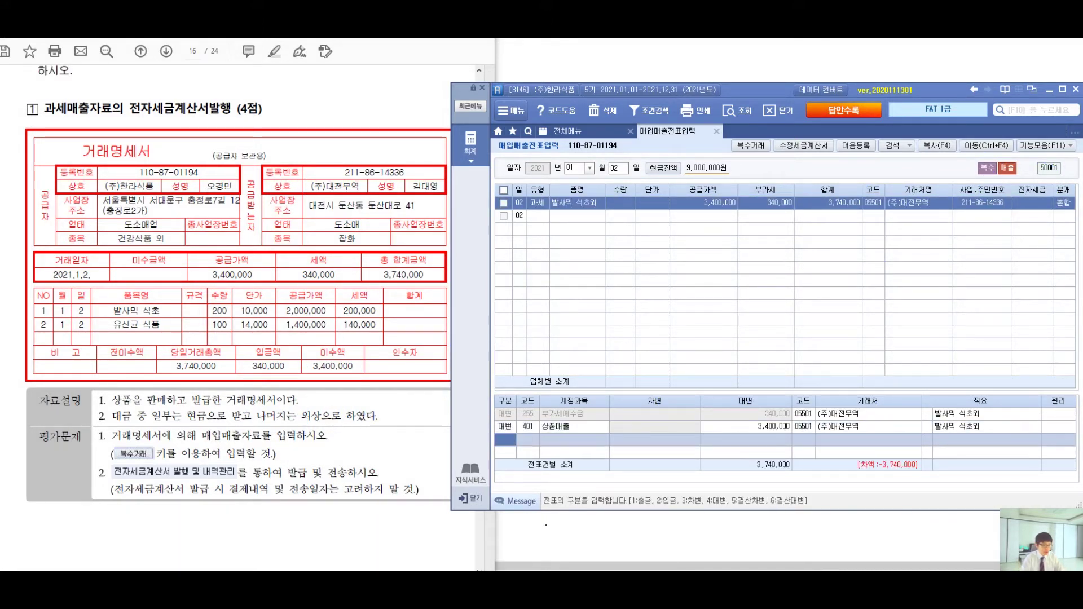
# Add a debit line for account 101 현금 with the amount 340,000.
pyautogui.write('3')
pyautogui.press('Return')
pyautogui.write('101')
pyautogui.press('Return')
pyautogui.write('340000')
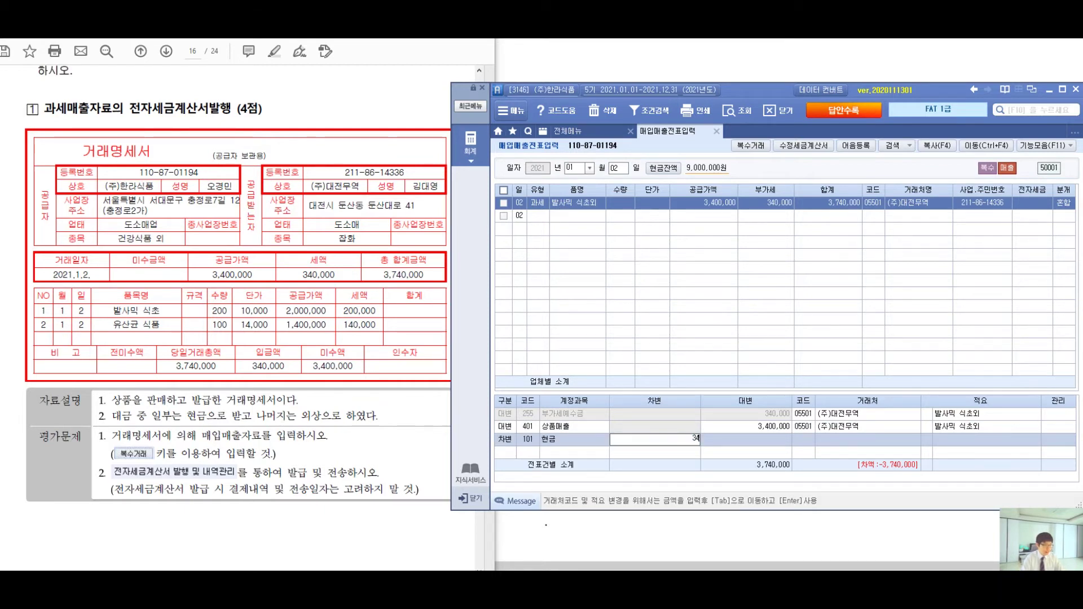
pyautogui.press('Return')
# Add a debit line for account 108 외상매출금 of 3,400,000 and return to the voucher's supply amount.
pyautogui.write('3')
pyautogui.press('Return')
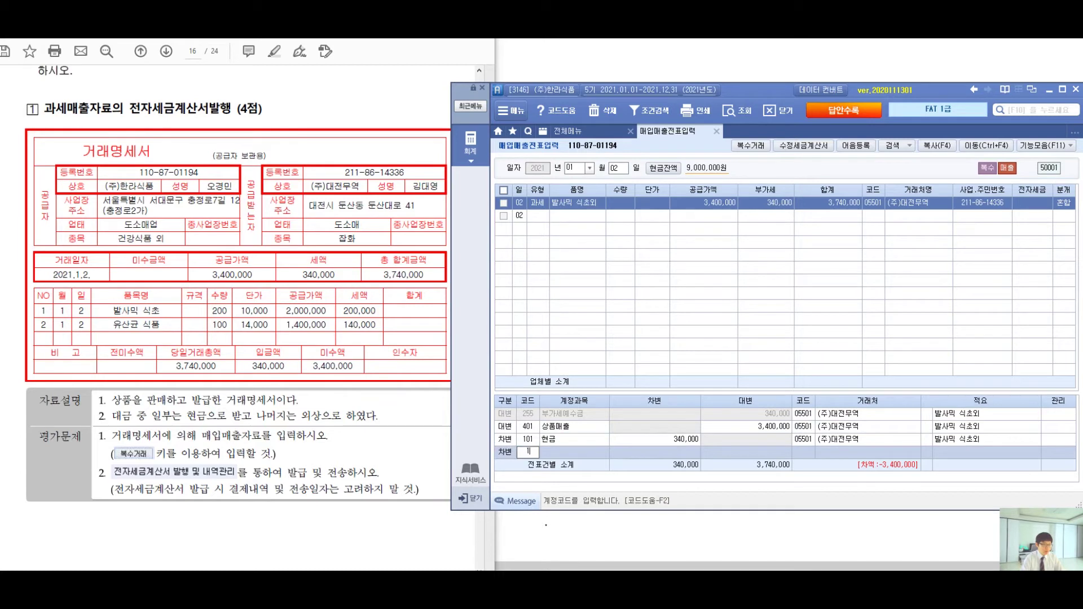
pyautogui.write('108')
pyautogui.press('Return')
pyautogui.write('3400000')
pyautogui.press('Return')
pyautogui.click(704, 202)
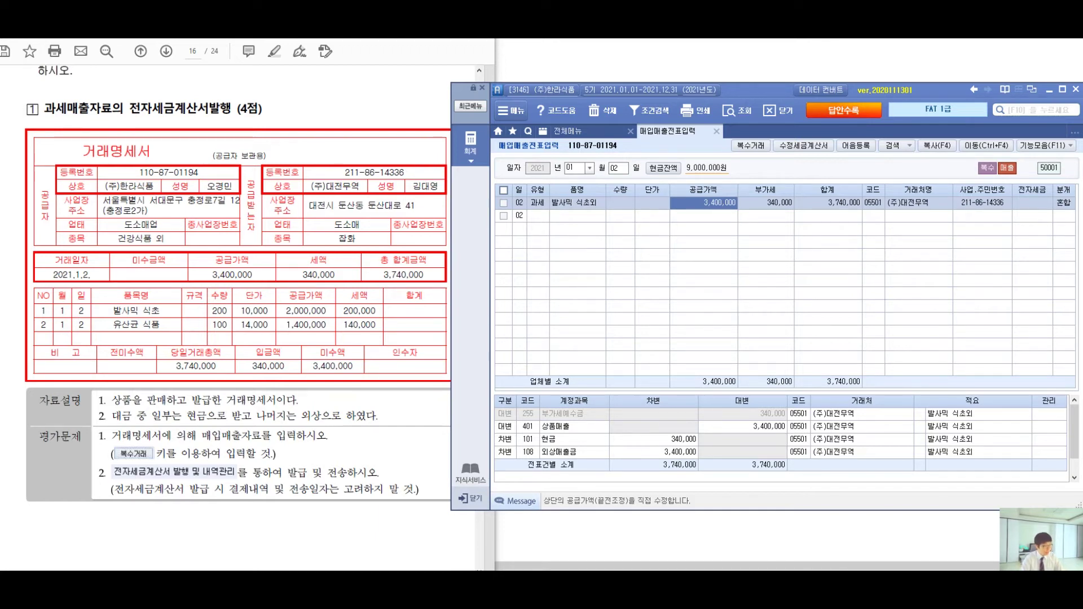
# Open 전자세금계산서 발행 및 내역관리 and list the sales invoices of all trading partners for 2021-01-01 through 2021-12-31.
pyautogui.click(581, 132)
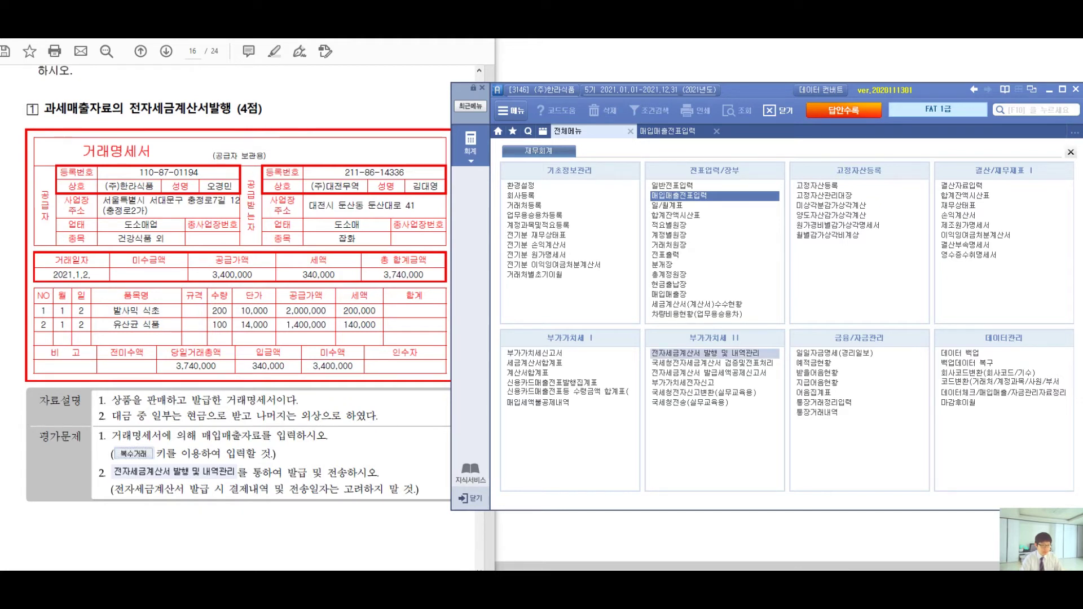
pyautogui.click(706, 353)
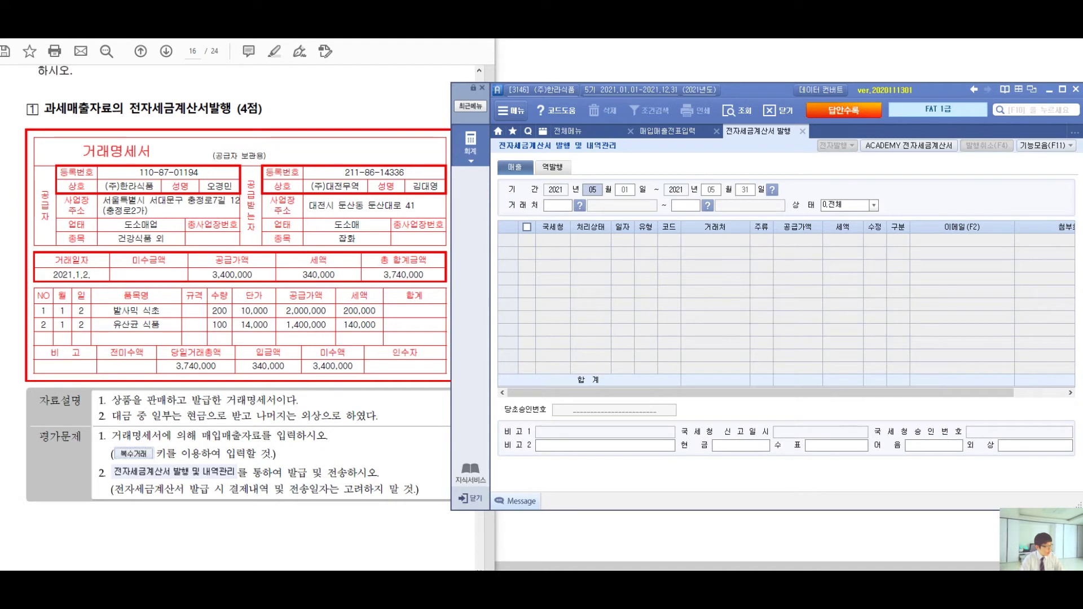
pyautogui.write('01')
pyautogui.press('Return')
pyautogui.write('12')
pyautogui.press('Return')
pyautogui.press('Return')
pyautogui.press('Return')
pyautogui.press('Return')
pyautogui.press('Return')
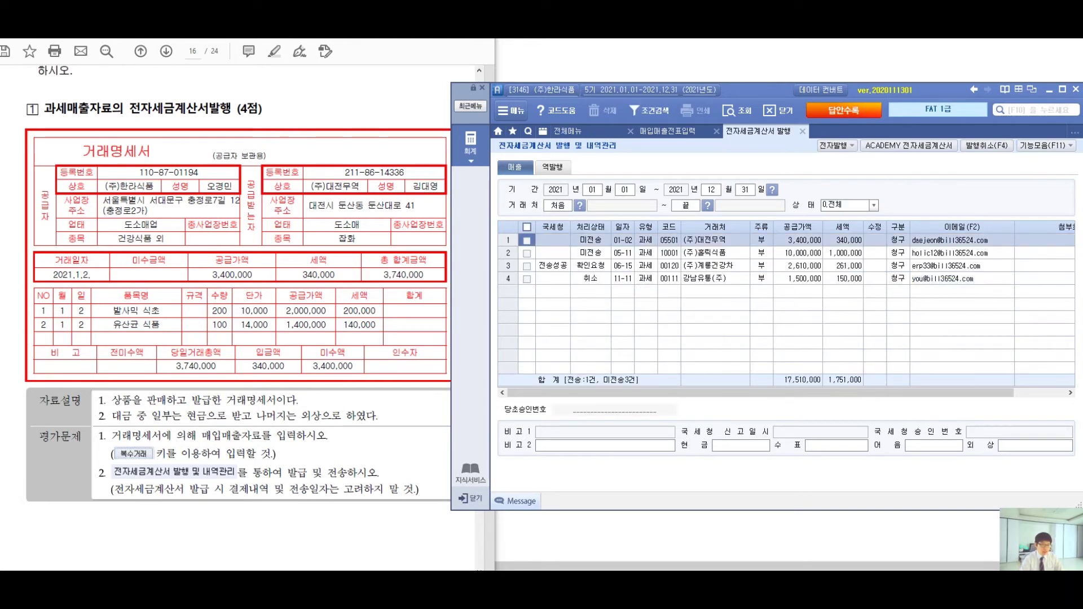
# Restrict the sales invoice list to 2021-01-01 through 2021-01-31, keeping all trading partners from 처음 to 끝.
pyautogui.press('Escape')
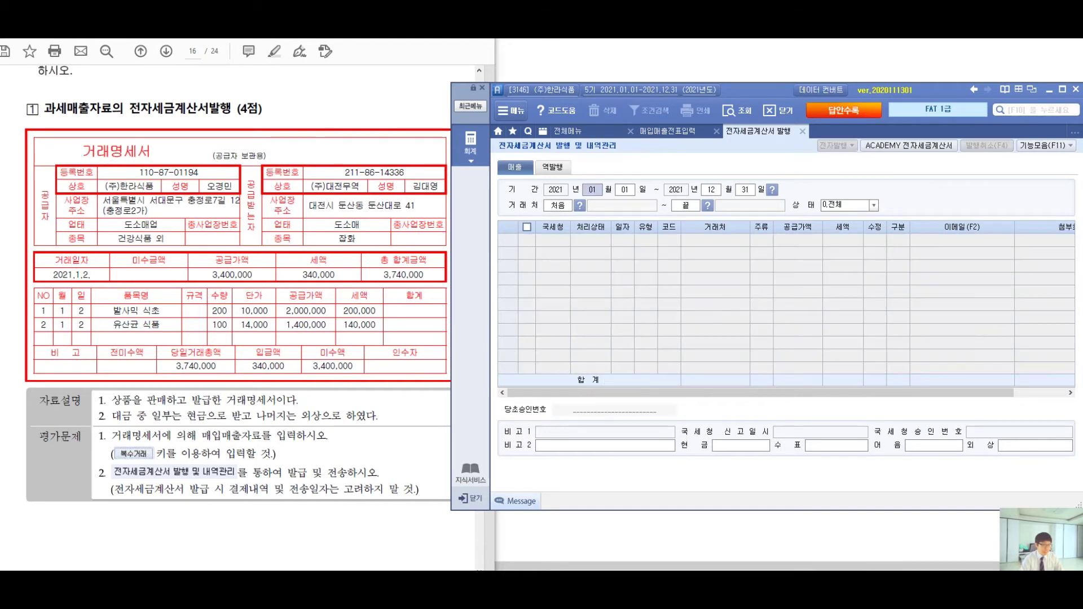
pyautogui.press('Return')
pyautogui.press('Return')
pyautogui.write('010')
pyautogui.press('BackSpace')
pyautogui.write('3')
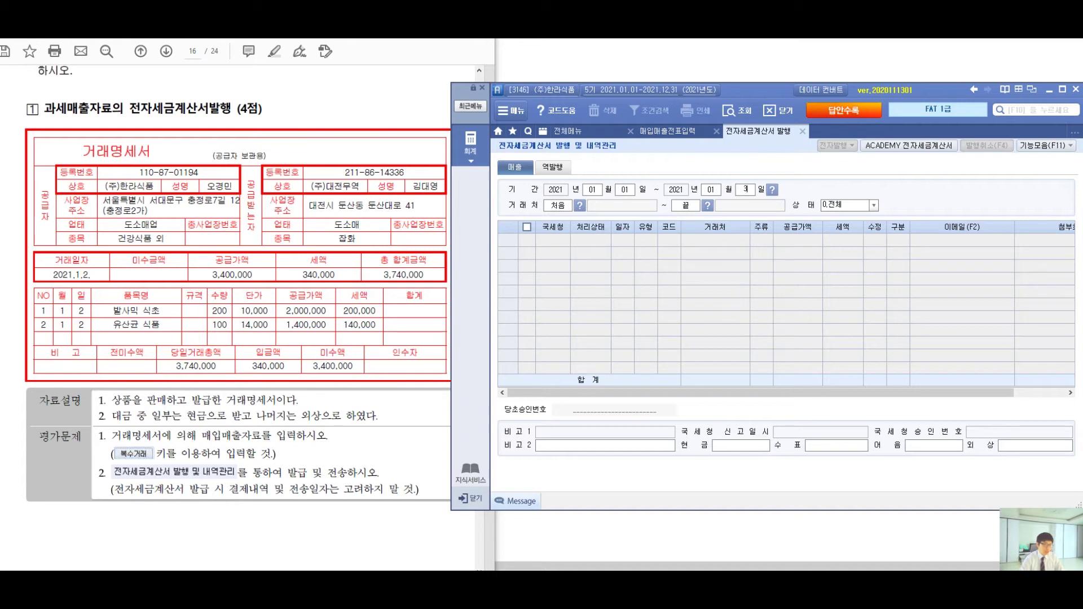
pyautogui.write('31')
pyautogui.press('Return')
pyautogui.press('Return')
pyautogui.press('Return')
pyautogui.press('Return')
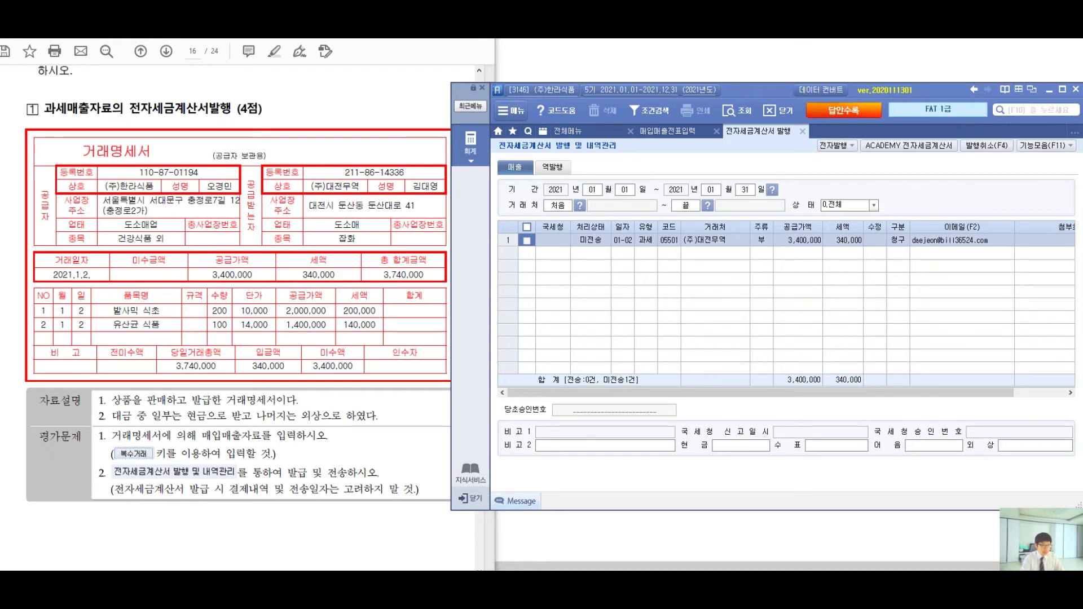
# Issue the electronic tax invoice for the January 2 sale to (주)대전무역 with 전자세금계산서발행, accepting the prefilled login.
pyautogui.click(527, 227)
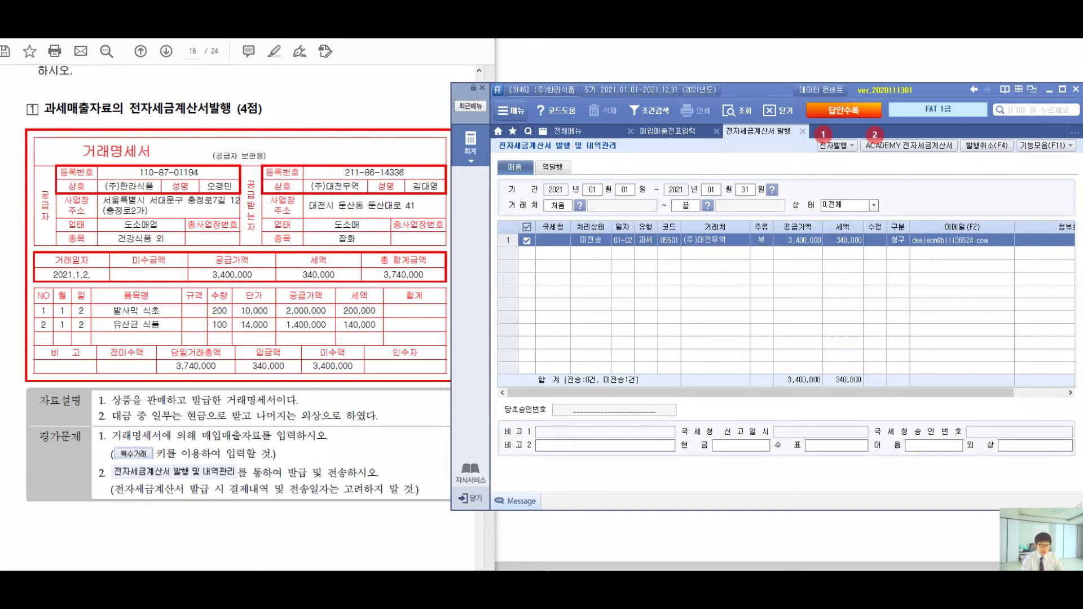
pyautogui.click(837, 145)
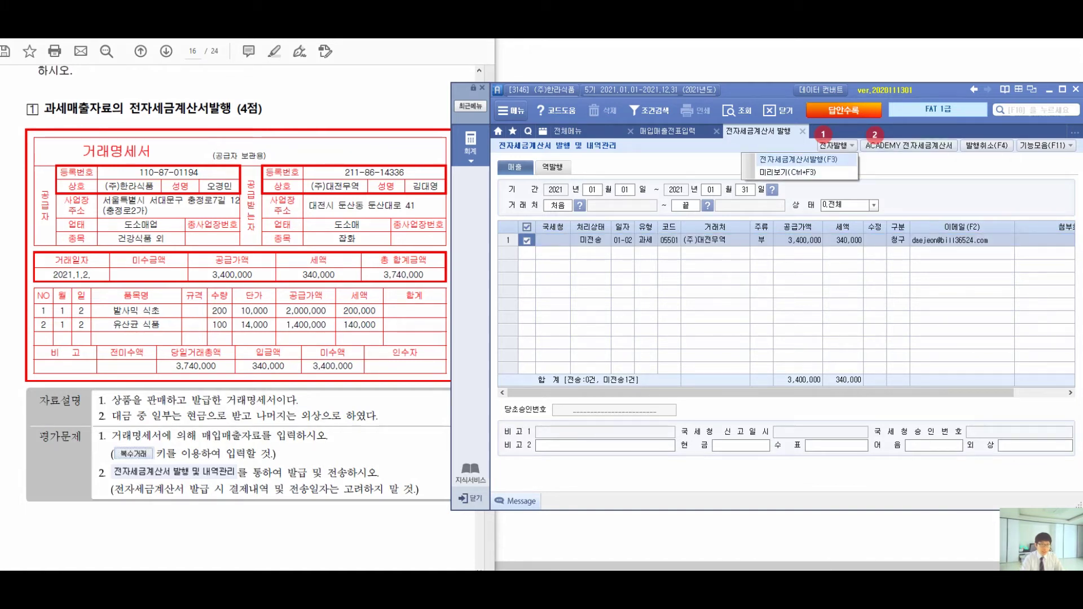
pyautogui.click(801, 159)
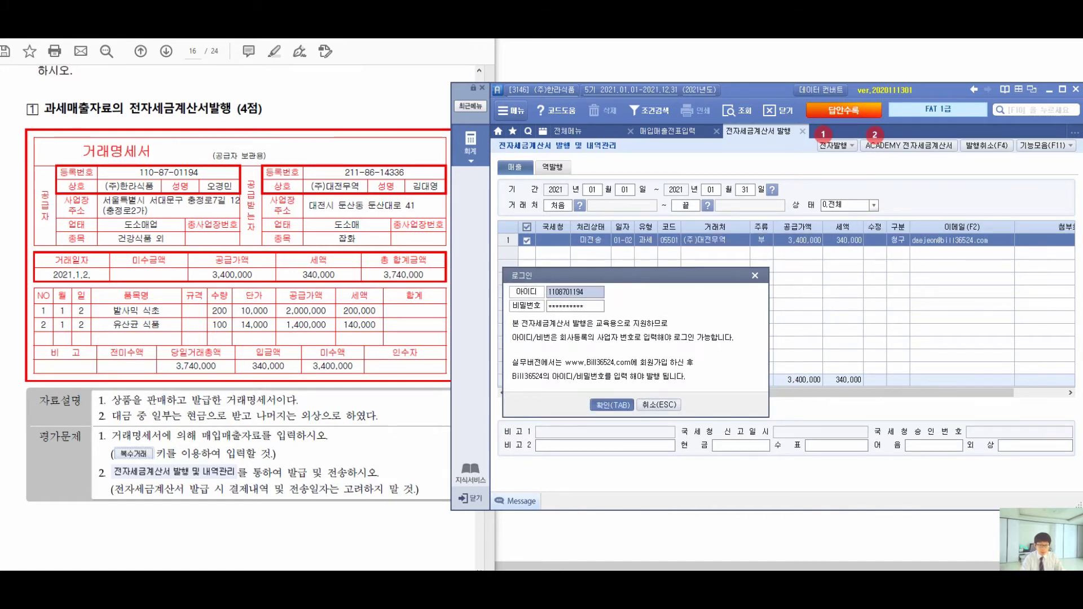
pyautogui.press('Tab')
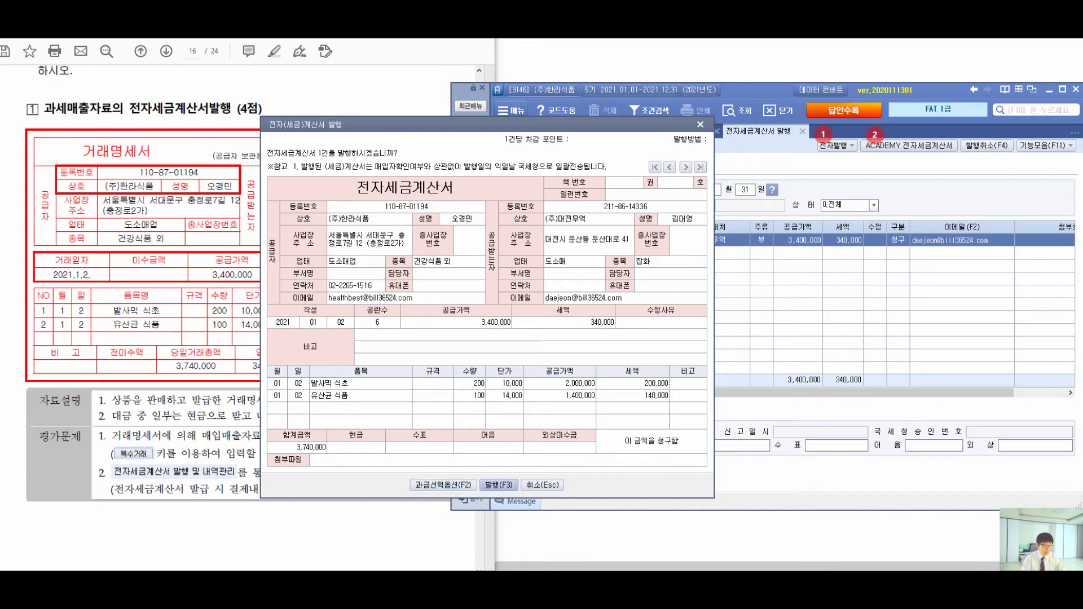
pyautogui.press('F3')
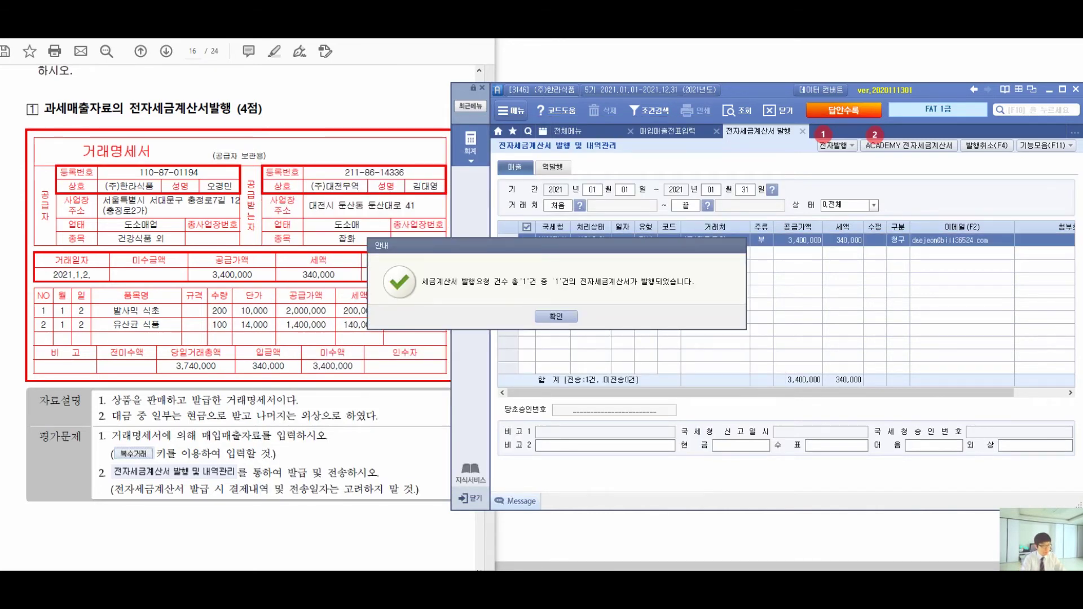
pyautogui.moveTo(556, 245); pyautogui.dragTo(467, 313)
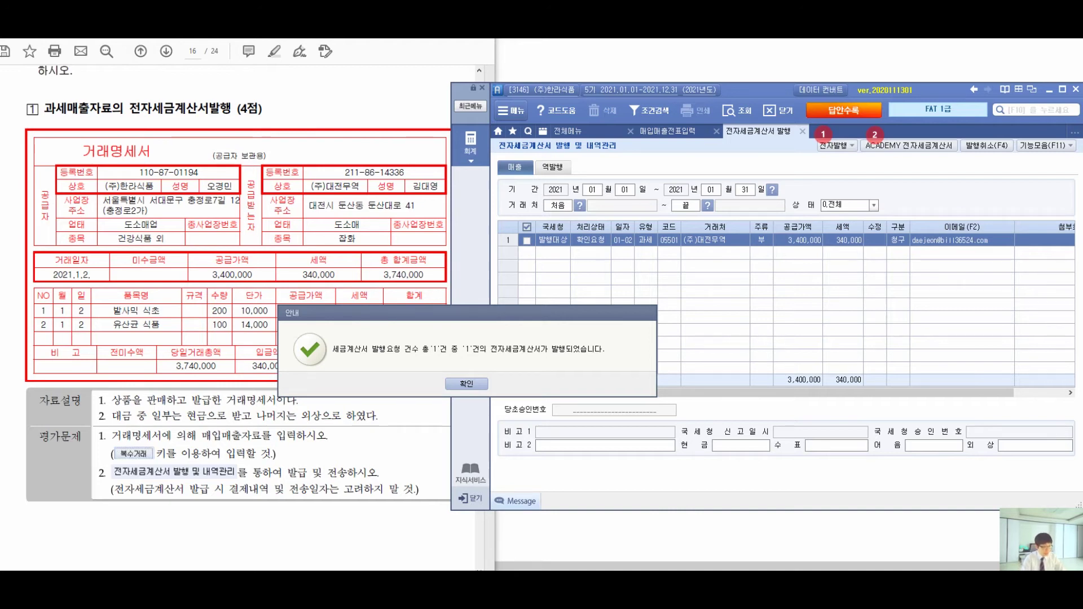
pyautogui.press('Return')
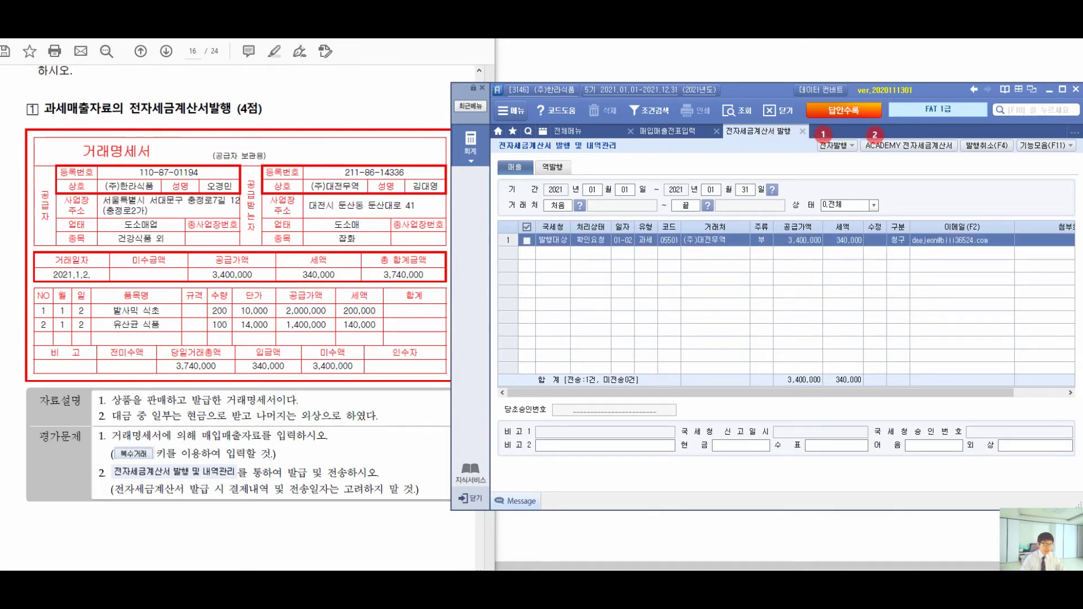
pyautogui.moveTo(536, 195)
pyautogui.mouseDown()
pyautogui.moveTo(550, 250)
pyautogui.moveTo(540, 360)
pyautogui.mouseUp()
pyautogui.moveTo(586, 311)
pyautogui.mouseDown()
pyautogui.moveTo(614, 344)
pyautogui.moveTo(691, 305)
pyautogui.moveTo(772, 316)
pyautogui.moveTo(767, 327)
pyautogui.moveTo(852, 333)
pyautogui.moveTo(923, 293)
pyautogui.moveTo(962, 305)
pyautogui.moveTo(945, 401)
pyautogui.mouseUp()
pyautogui.moveTo(807, 373); pyautogui.dragTo(1022, 329)
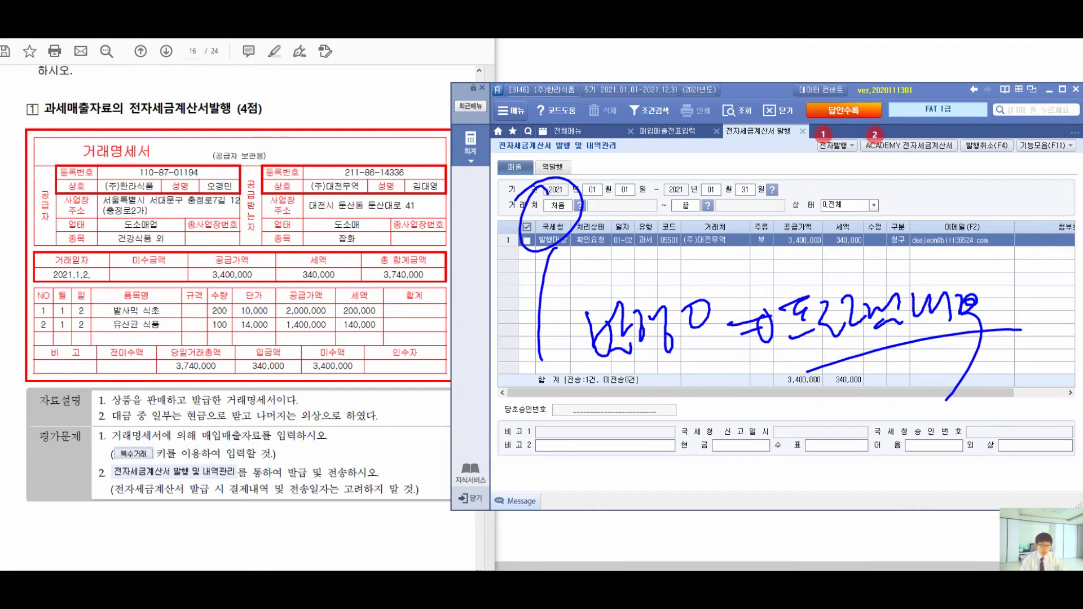
pyautogui.press('Escape')
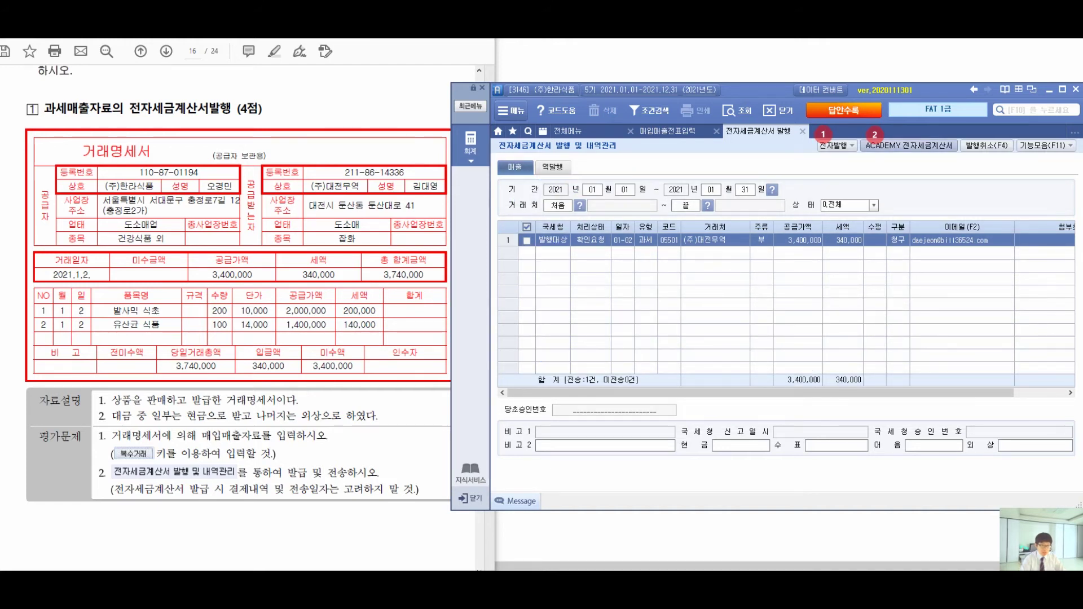
# Sign in to ACADEMY 전자세금계산서 with the prefilled account and transmit the January 2 sales invoice for (주)대전무역 from the 매출 조회 list.
pyautogui.click(909, 146)
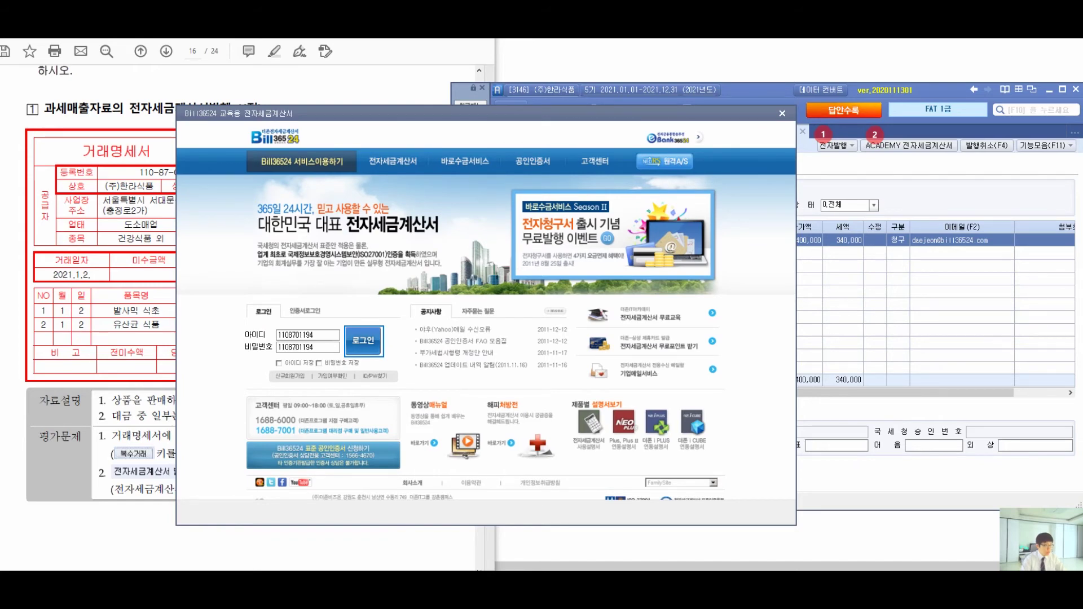
pyautogui.press('Return')
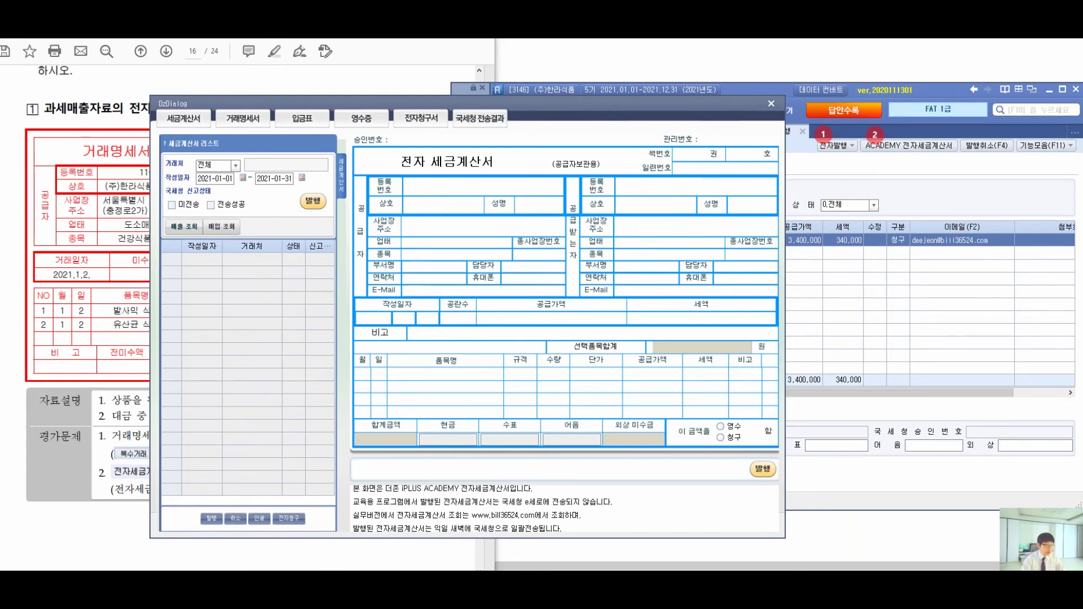
pyautogui.click(184, 227)
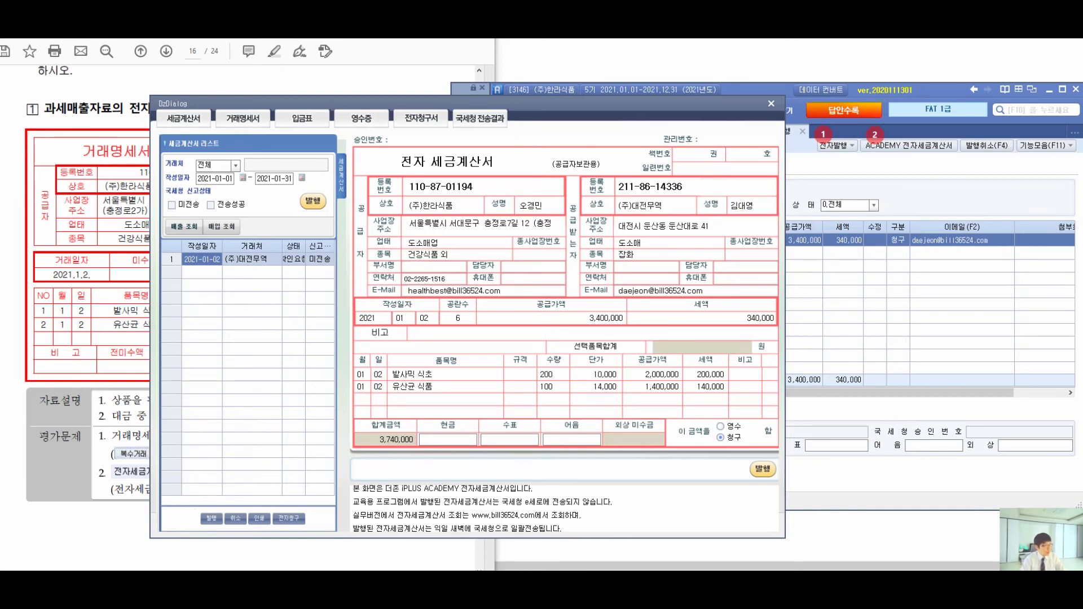
pyautogui.click(252, 260)
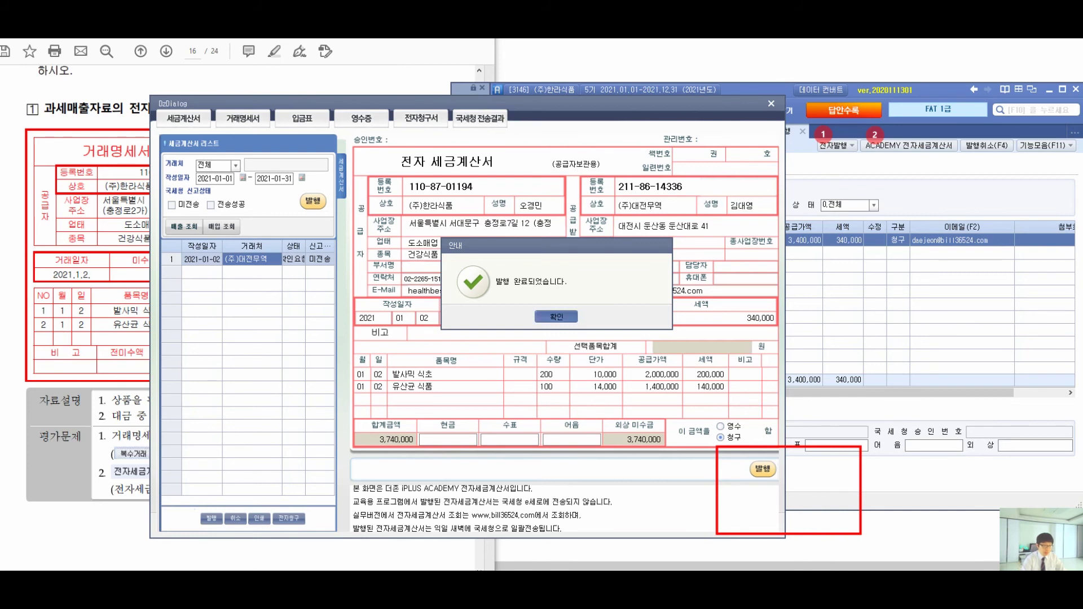
pyautogui.press('Return')
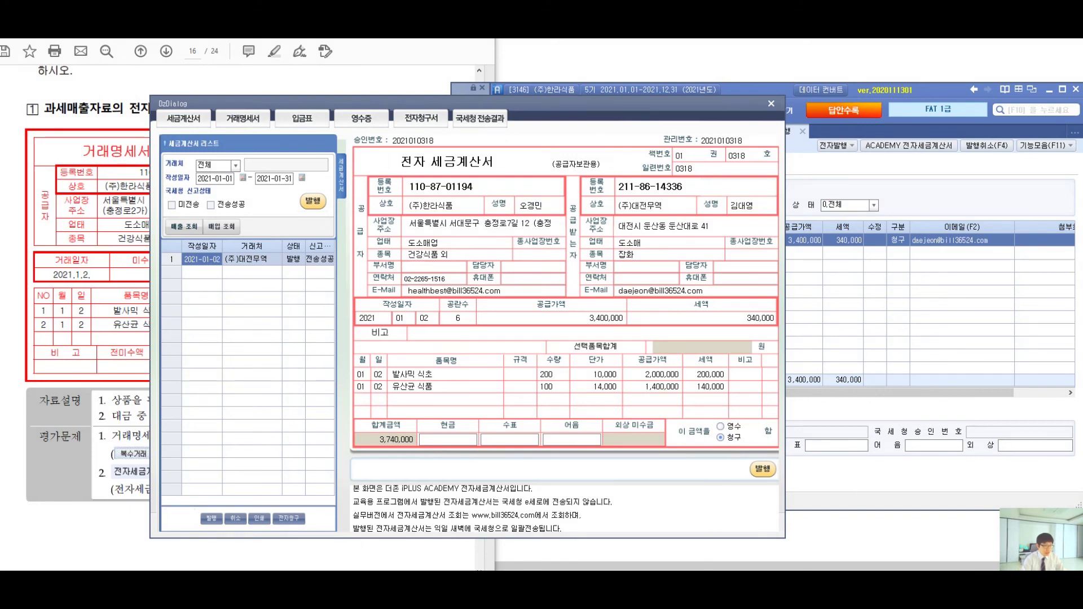
# Check the invoice's 국세청신고상태 under 국세청 전송결과, and close the Bill36524 window.
pyautogui.click(480, 119)
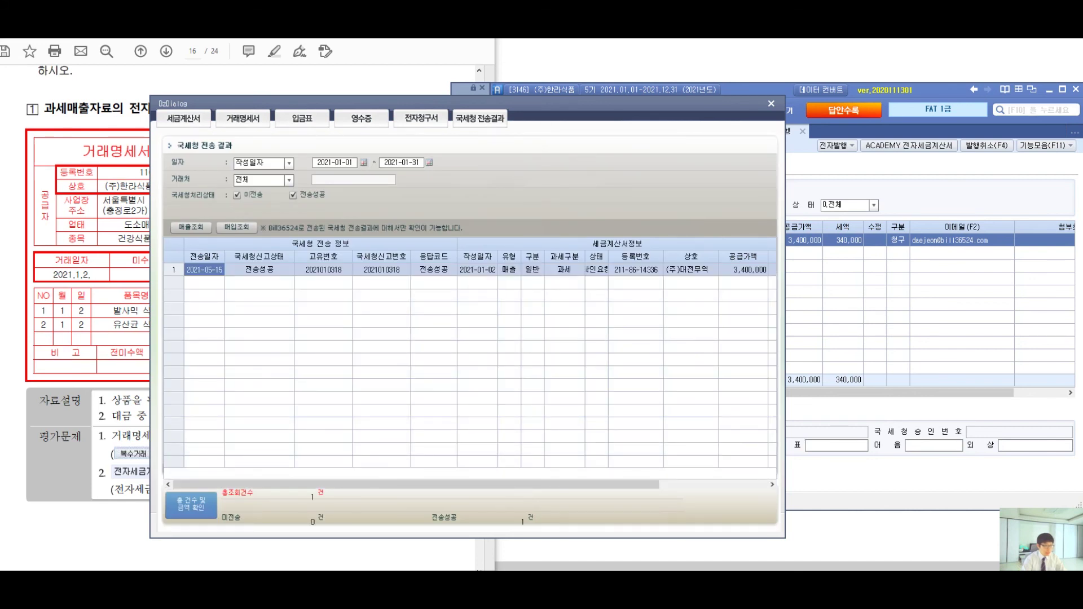
pyautogui.click(260, 270)
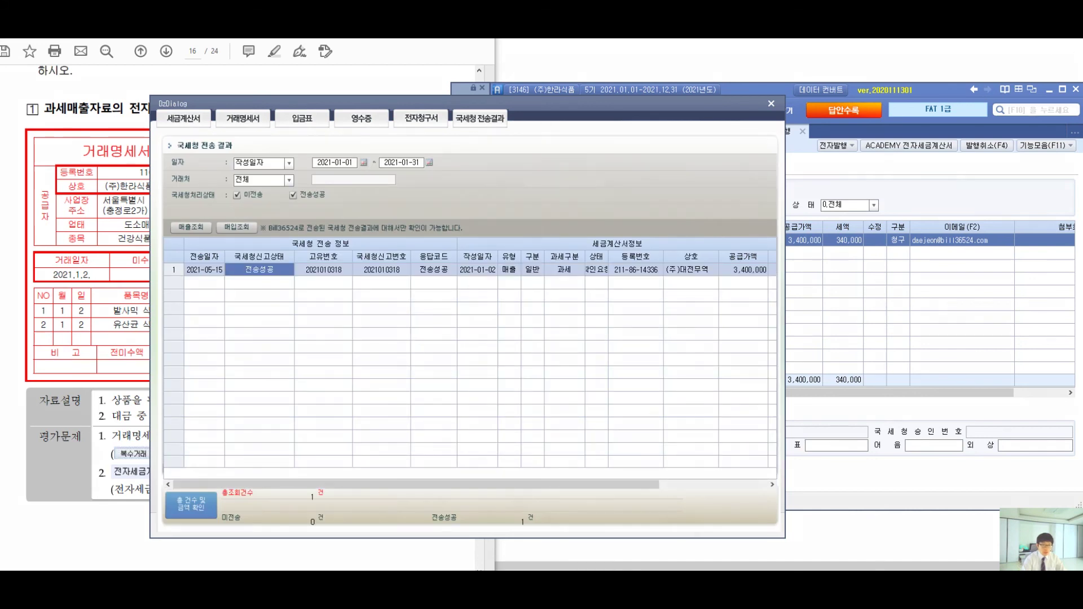
pyautogui.moveTo(303, 330); pyautogui.dragTo(316, 350)
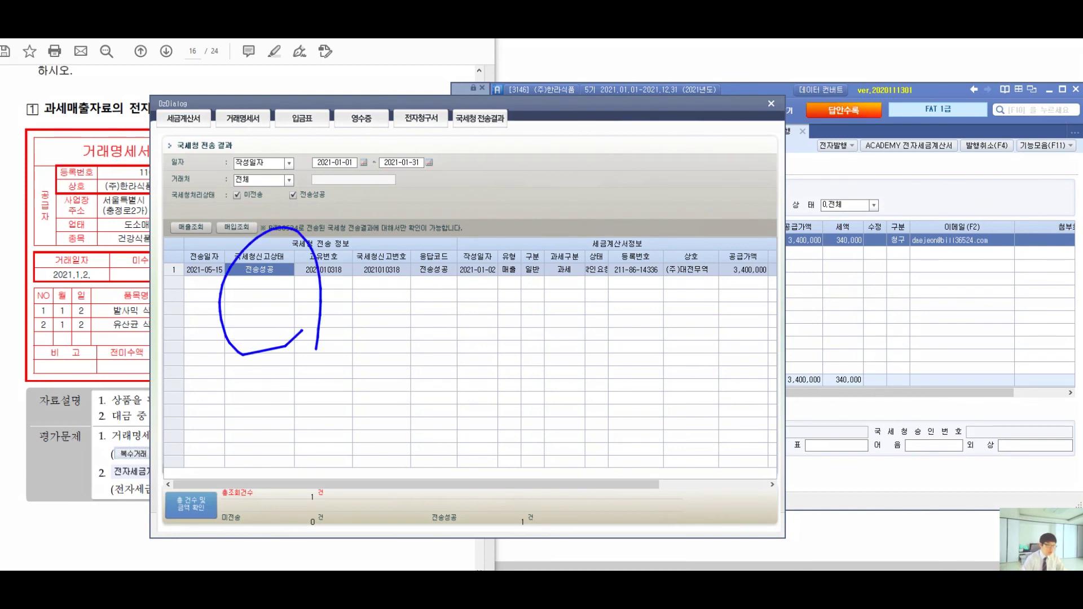
pyautogui.moveTo(314, 234)
pyautogui.mouseDown()
pyautogui.moveTo(395, 159)
pyautogui.moveTo(468, 206)
pyautogui.moveTo(475, 245)
pyautogui.mouseUp()
pyautogui.moveTo(532, 193); pyautogui.dragTo(618, 172)
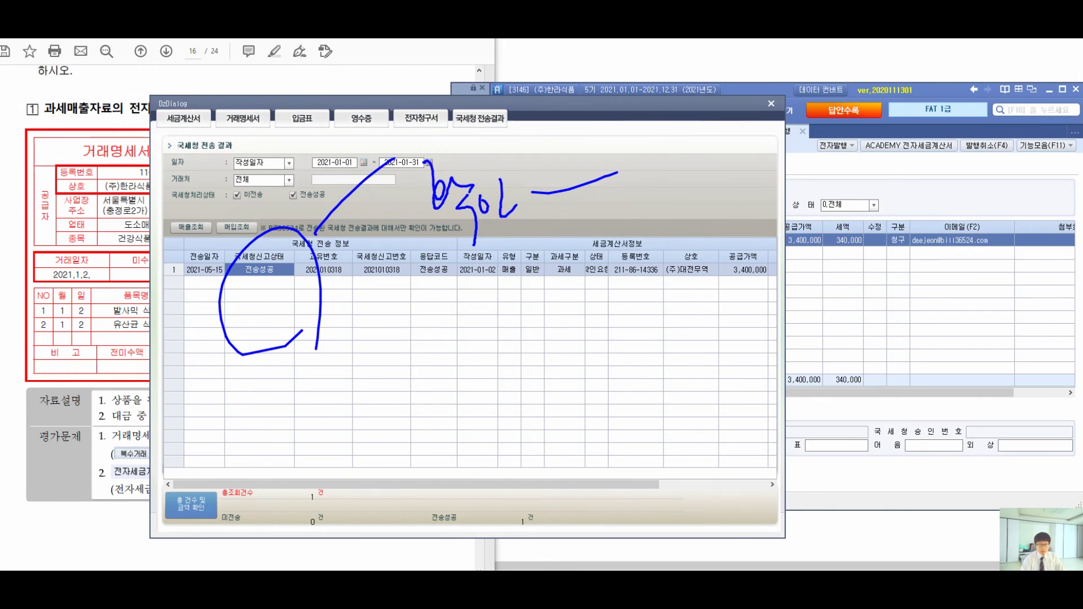
pyautogui.press('Escape')
pyautogui.press('Escape')
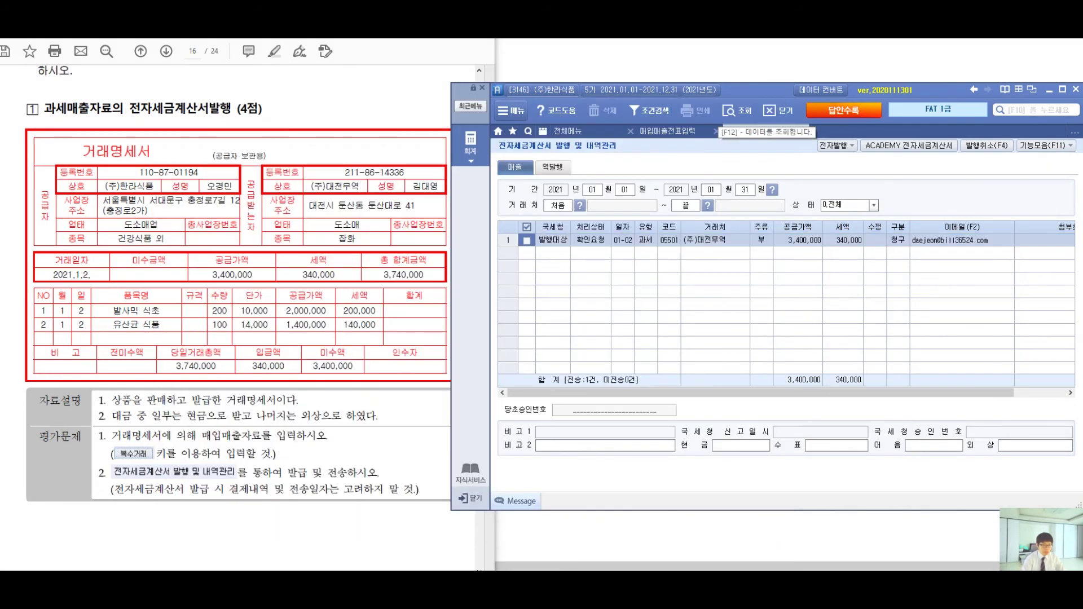
# Return to 매입매출전표입력, reload the January 2 vouchers and check the 전자세금 entry of the (주)대전무역 sale.
pyautogui.click(668, 131)
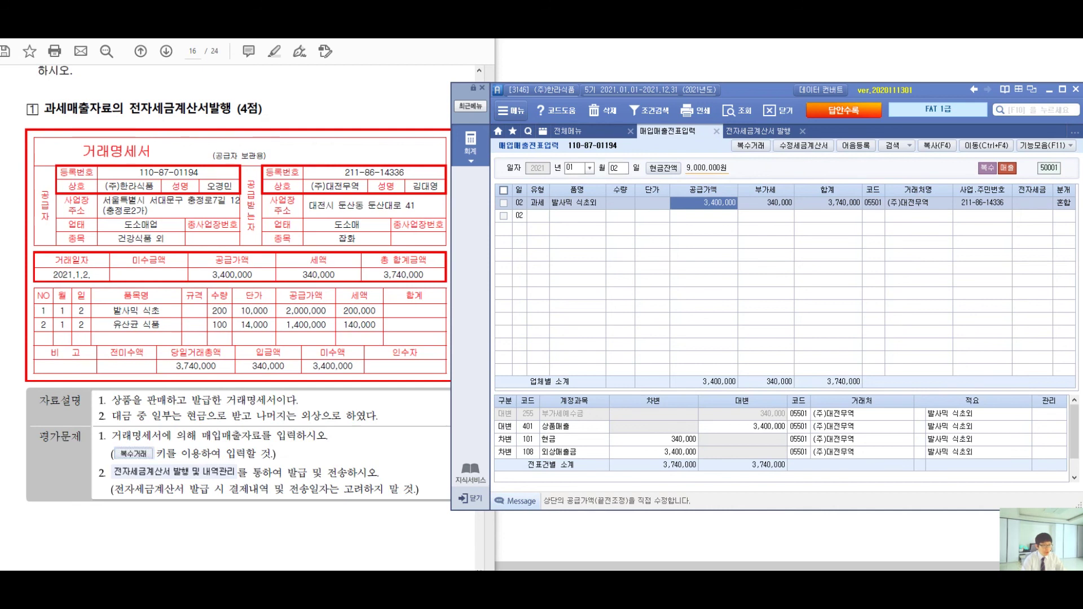
pyautogui.click(574, 168)
pyautogui.press('Return')
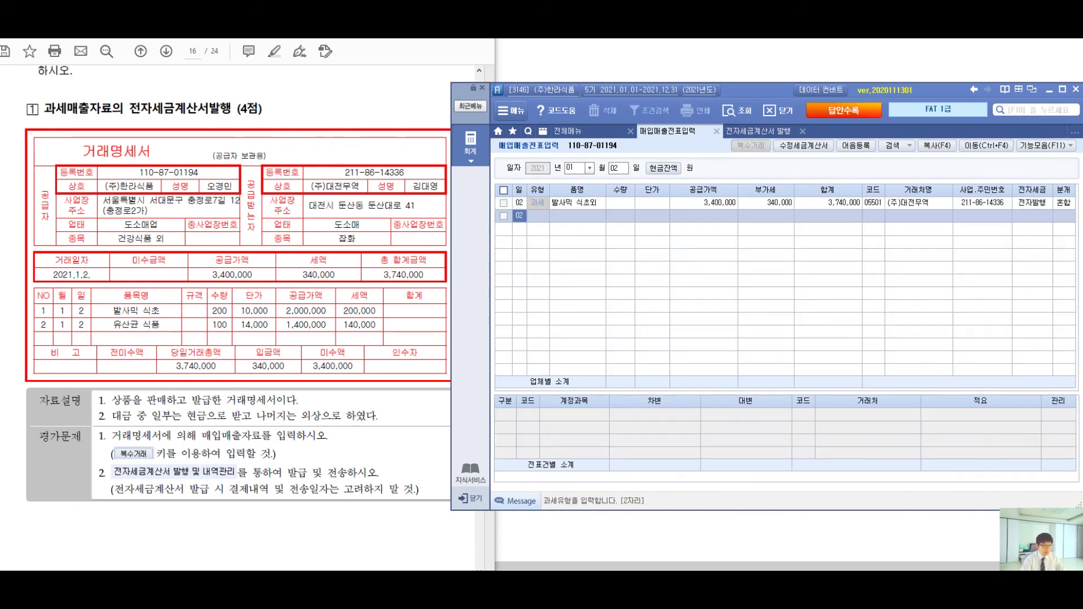
pyautogui.click(1032, 203)
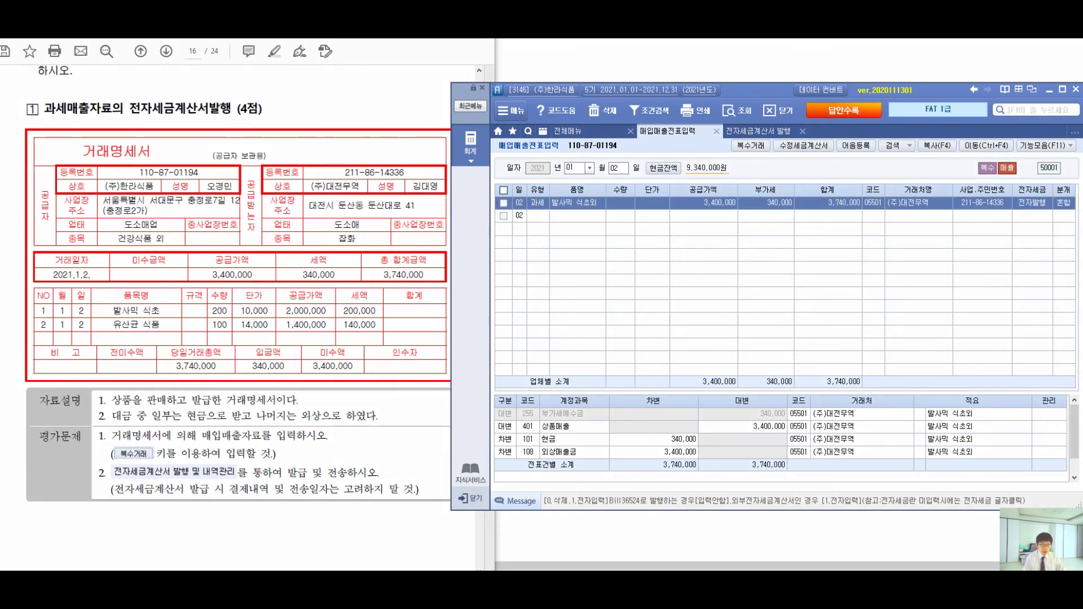
pyautogui.moveTo(996, 218)
pyautogui.mouseDown()
pyautogui.moveTo(1004, 271)
pyautogui.moveTo(815, 310)
pyautogui.mouseUp()
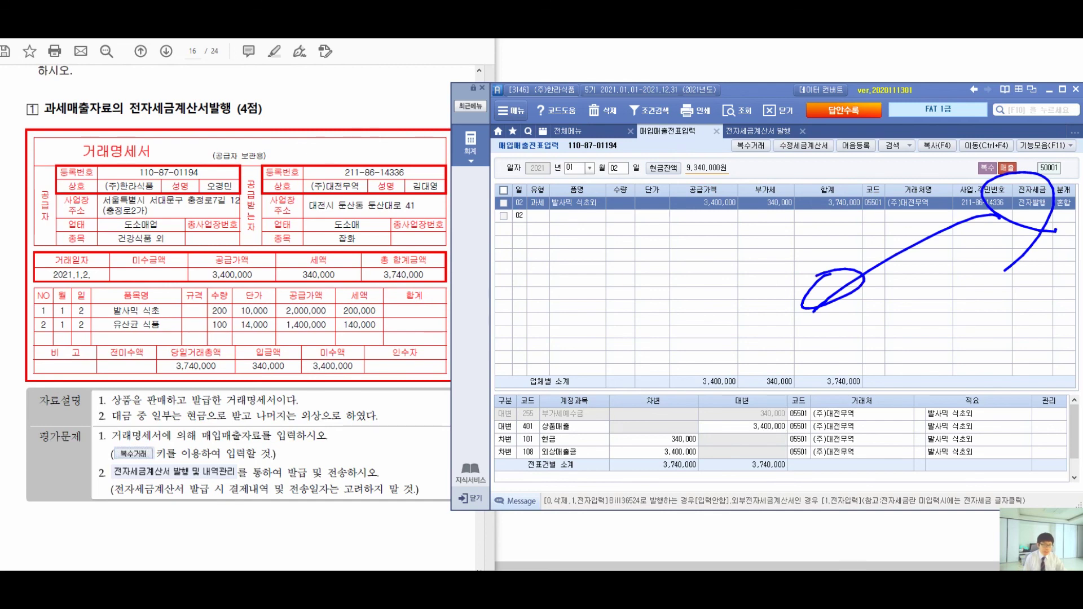
pyautogui.moveTo(691, 326); pyautogui.dragTo(725, 398)
pyautogui.moveTo(744, 341); pyautogui.dragTo(836, 342)
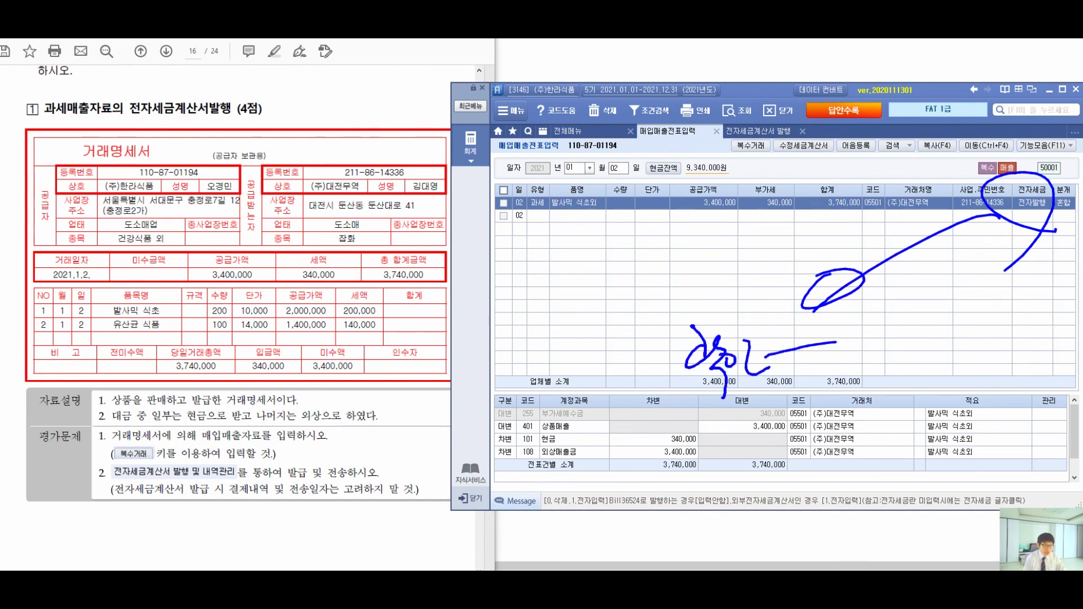